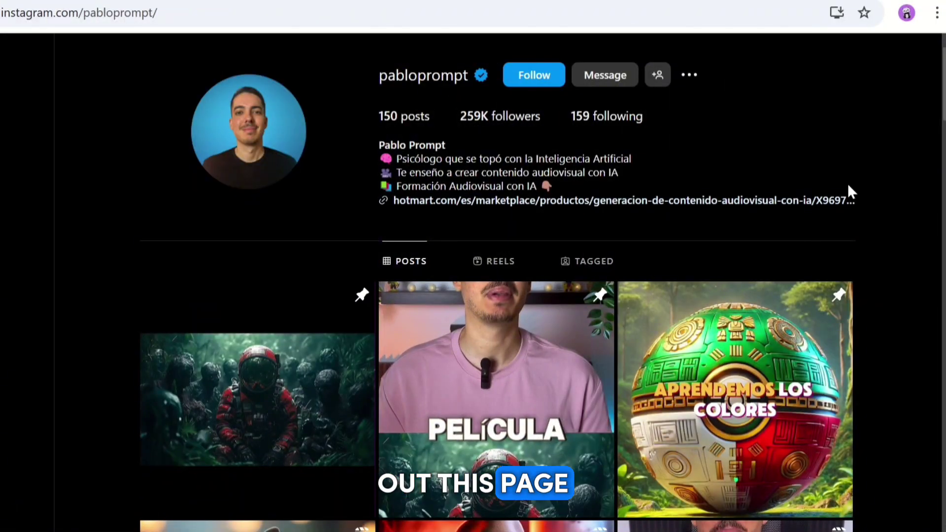
Open a Banana Halloween minion reel from the creator's Reels tab.
{"action": "scroll", "coordinate": [848, 183], "scroll_direction": "down", "scroll_amount": 20}
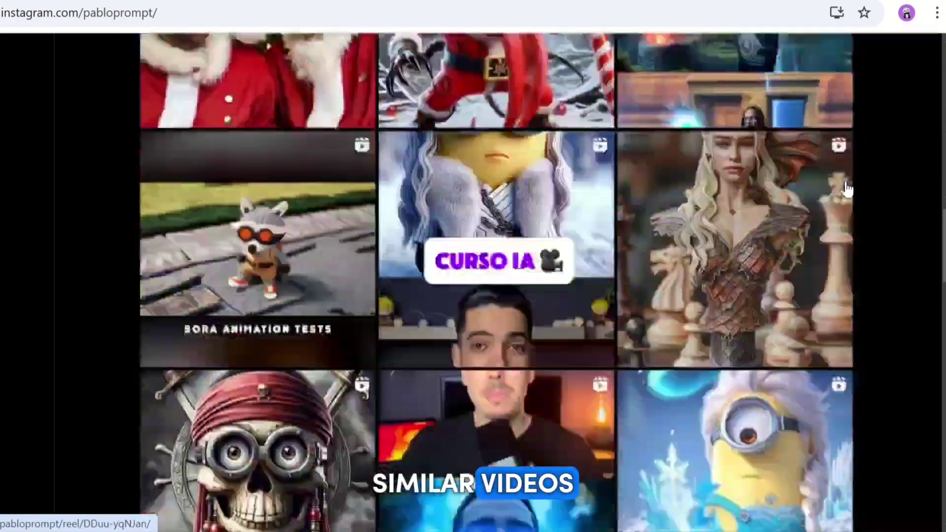
{"action": "scroll", "coordinate": [844, 188], "scroll_direction": "up", "scroll_amount": 20}
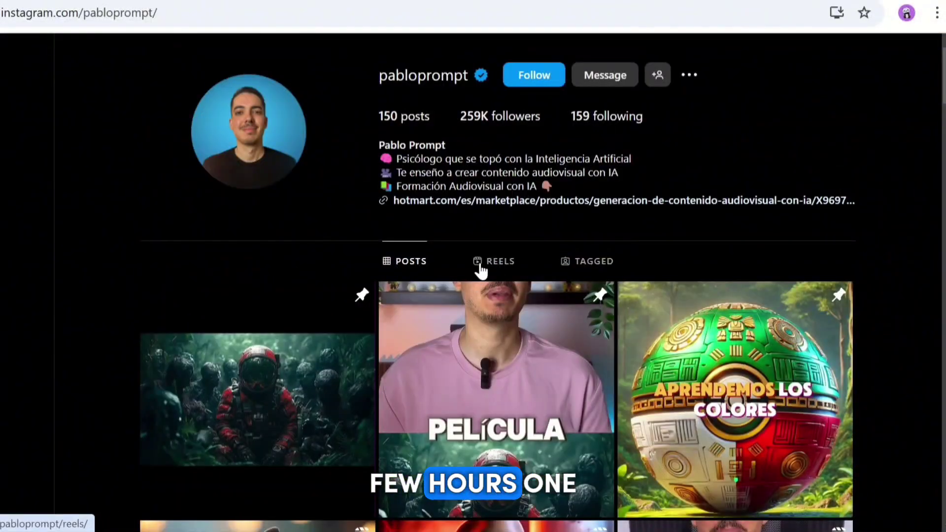
{"action": "left_click", "coordinate": [480, 266]}
{"action": "scroll", "coordinate": [105, 243], "scroll_direction": "down", "scroll_amount": 3}
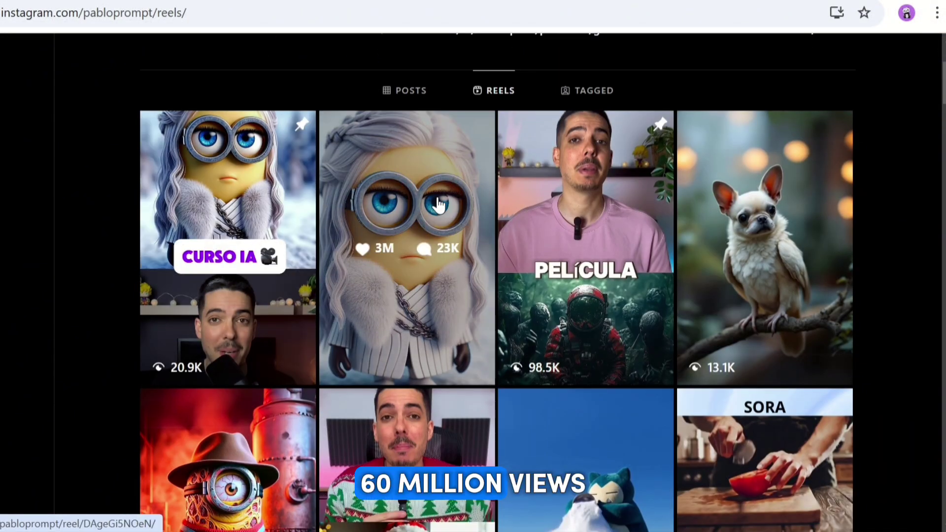
{"action": "left_click", "coordinate": [439, 204]}
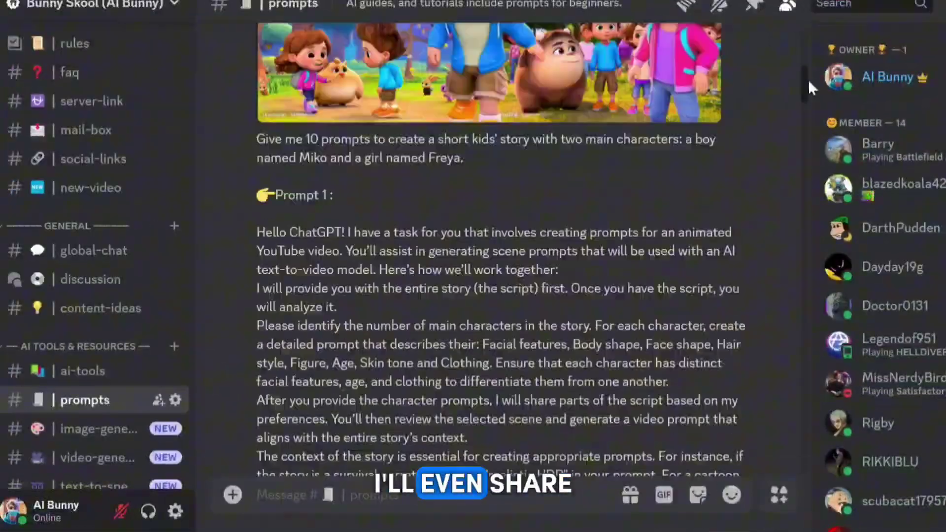
Browse down the #prompts channel to the ChatGPT kids'-story prompt template.
{"action": "scroll", "coordinate": [811, 126], "scroll_direction": "down", "scroll_amount": 10}
{"action": "left_click_drag", "start_coordinate": [811, 129], "coordinate": [792, 441]}
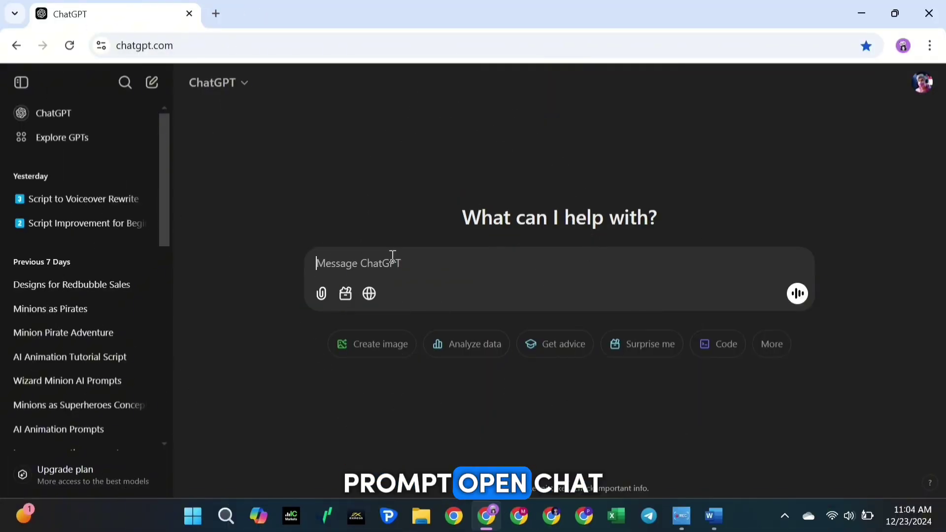
Send the prepared pirate-Minion prompt in a new ChatGPT chat and review the numbered reply.
{"action": "key", "text": "ctrl+v"}
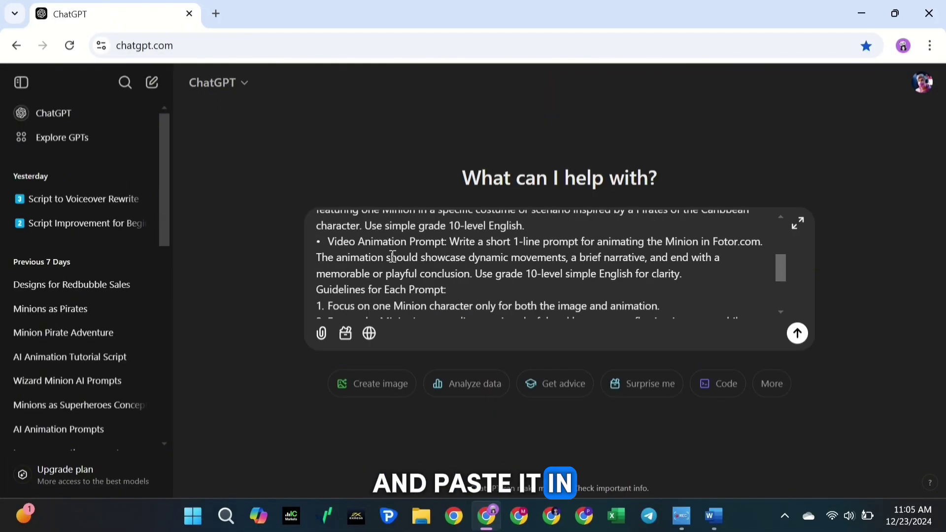
{"action": "left_click", "coordinate": [797, 333]}
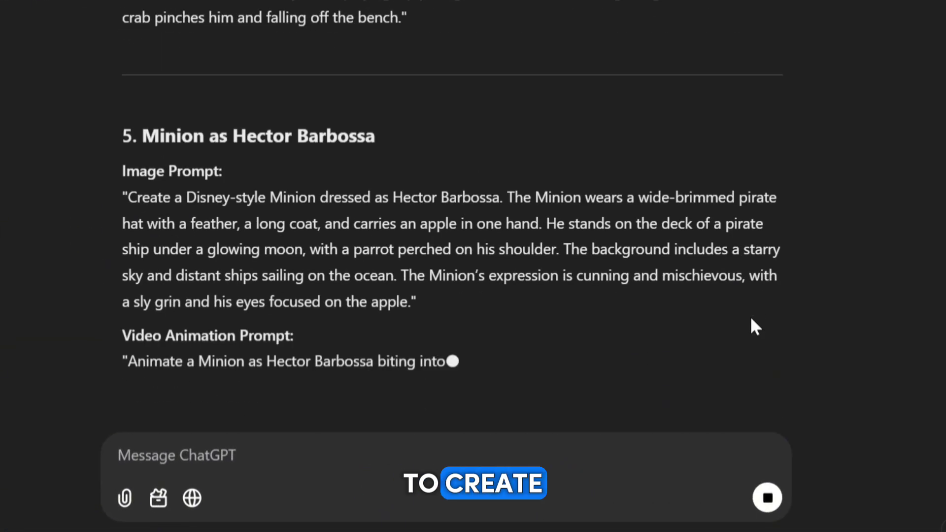
{"action": "scroll", "coordinate": [646, 366], "scroll_direction": "up", "scroll_amount": 15}
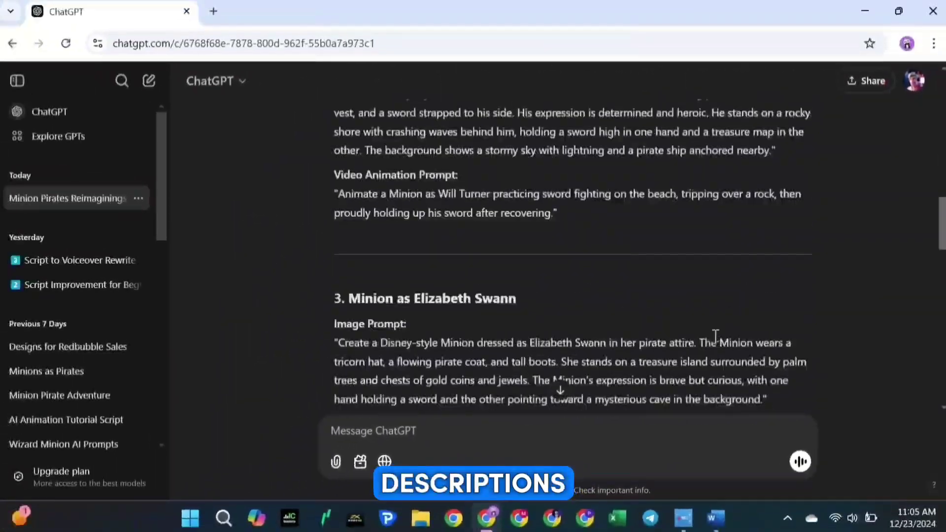
{"action": "scroll", "coordinate": [715, 337], "scroll_direction": "up", "scroll_amount": 3}
Open the Fotor website in a new tab and browse its home page tools.
{"action": "left_click", "coordinate": [213, 11]}
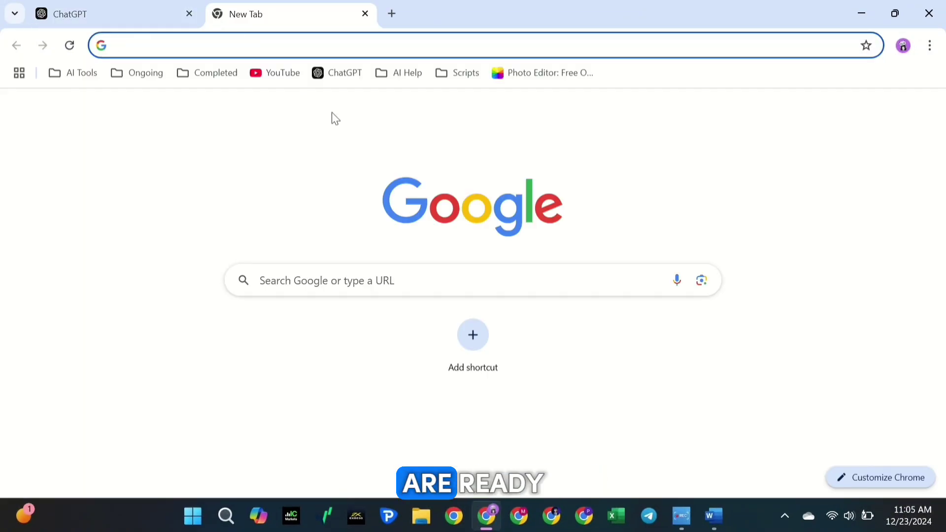
{"action": "left_click", "coordinate": [533, 77]}
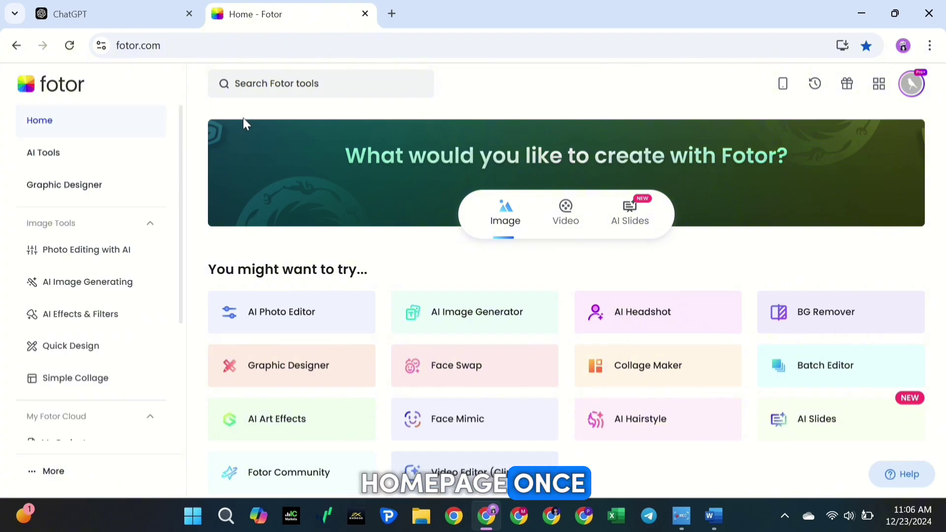
{"action": "scroll", "coordinate": [243, 121], "scroll_direction": "down", "scroll_amount": 8}
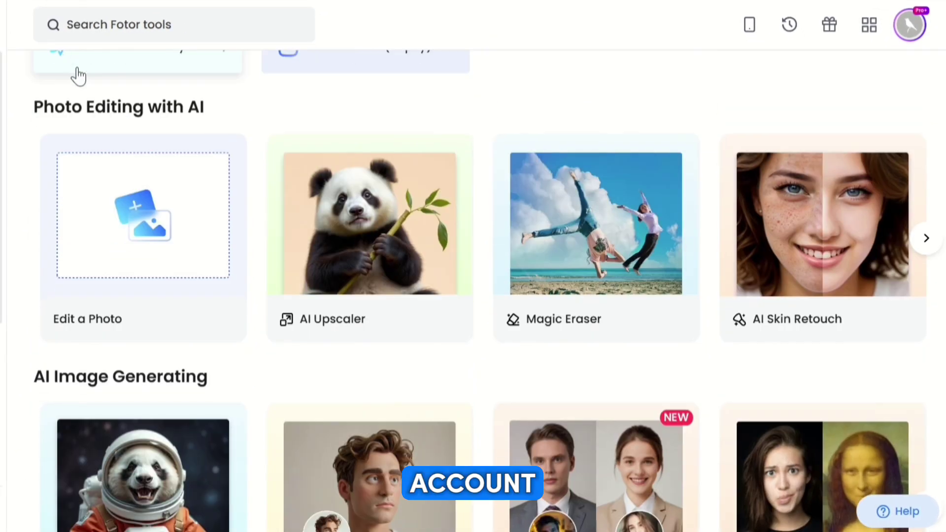
{"action": "scroll", "coordinate": [77, 77], "scroll_direction": "down", "scroll_amount": 4}
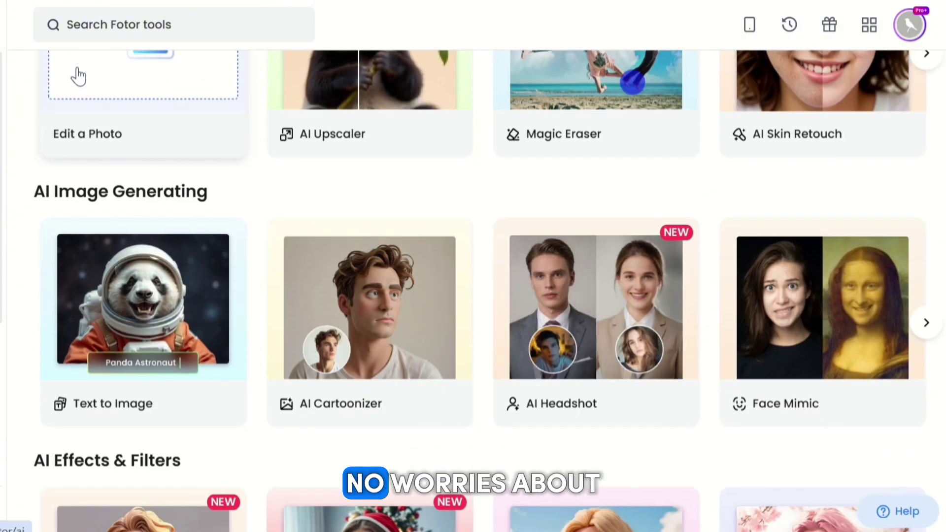
{"action": "scroll", "coordinate": [78, 77], "scroll_direction": "down", "scroll_amount": 5}
{"action": "scroll", "coordinate": [76, 75], "scroll_direction": "up", "scroll_amount": 1}
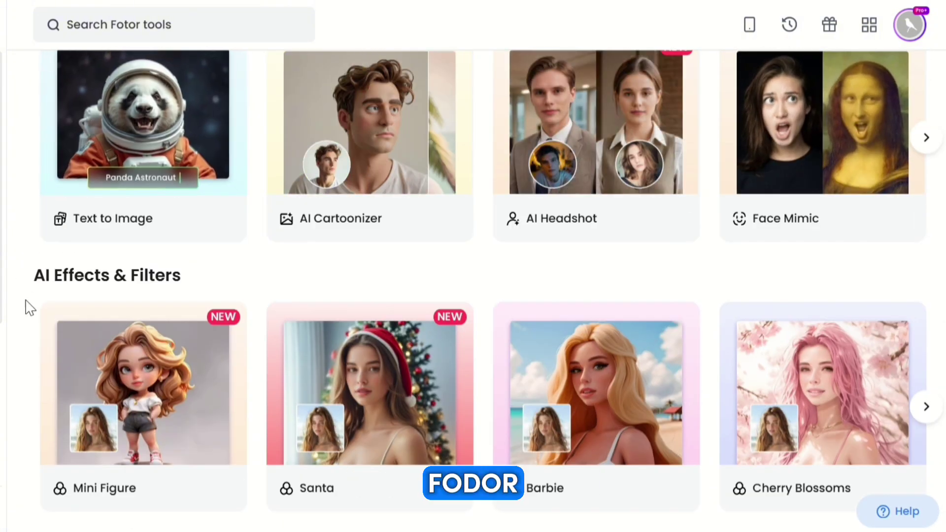
{"action": "scroll", "coordinate": [30, 308], "scroll_direction": "down", "scroll_amount": 9}
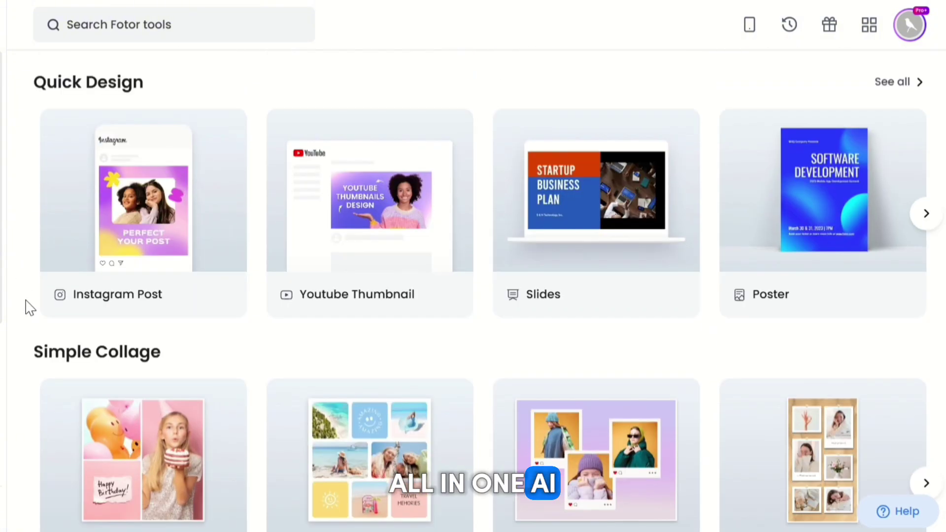
{"action": "scroll", "coordinate": [30, 307], "scroll_direction": "down", "scroll_amount": 12}
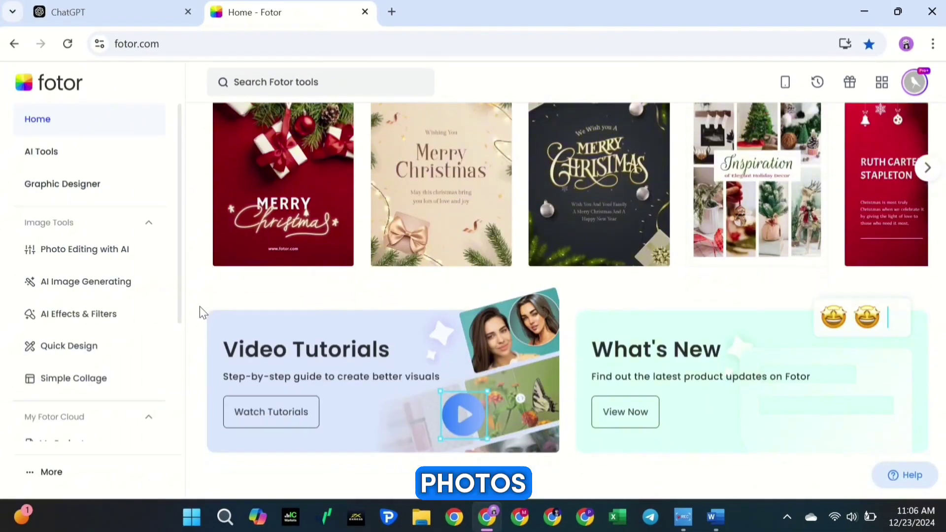
{"action": "scroll", "coordinate": [199, 307], "scroll_direction": "up", "scroll_amount": 15}
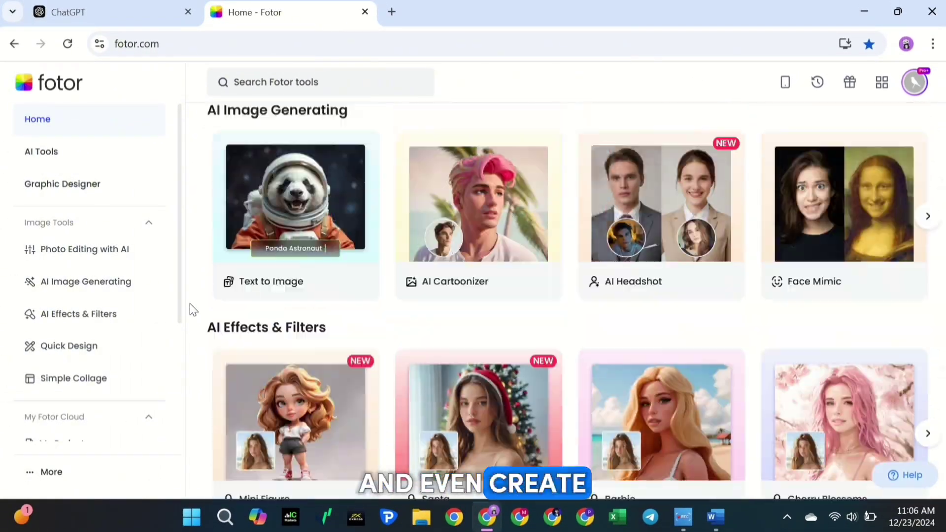
{"action": "scroll", "coordinate": [191, 303], "scroll_direction": "up", "scroll_amount": 10}
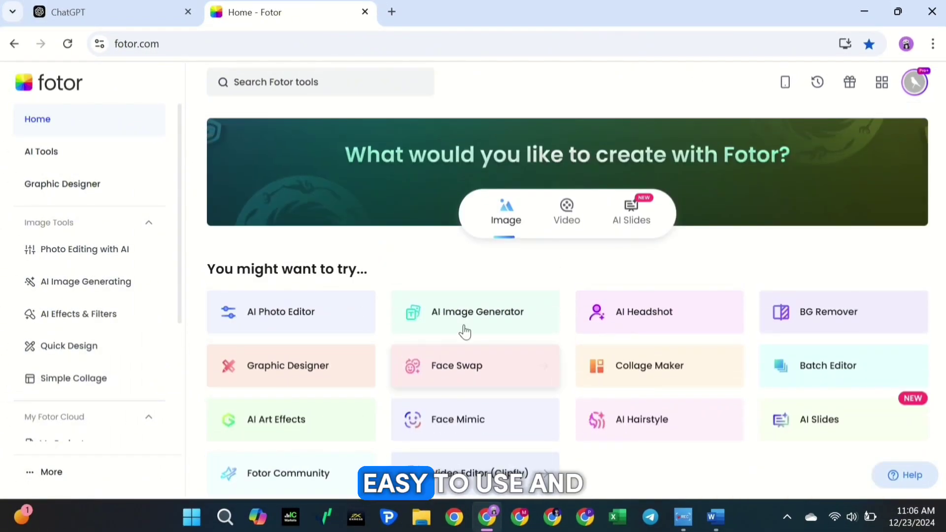
{"action": "scroll", "coordinate": [127, 374], "scroll_direction": "down", "scroll_amount": 3}
{"action": "scroll", "coordinate": [126, 373], "scroll_direction": "up", "scroll_amount": 3}
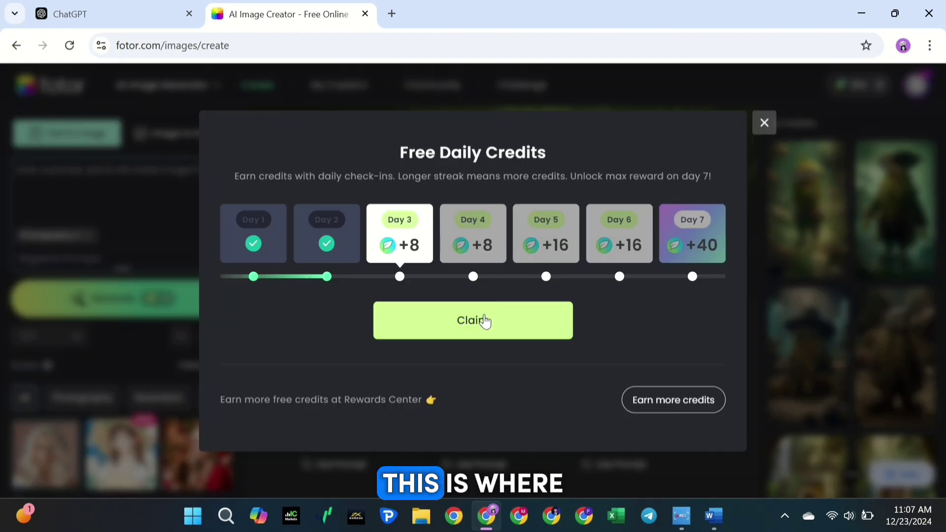
Claim the daily credits, then paste ChatGPT's Jack Sparrow image prompt into Fotor's prompt box.
{"action": "left_click", "coordinate": [484, 321]}
{"action": "left_click", "coordinate": [764, 122]}
{"action": "left_click", "coordinate": [106, 19]}
{"action": "scroll", "coordinate": [274, 252], "scroll_direction": "down", "scroll_amount": 2}
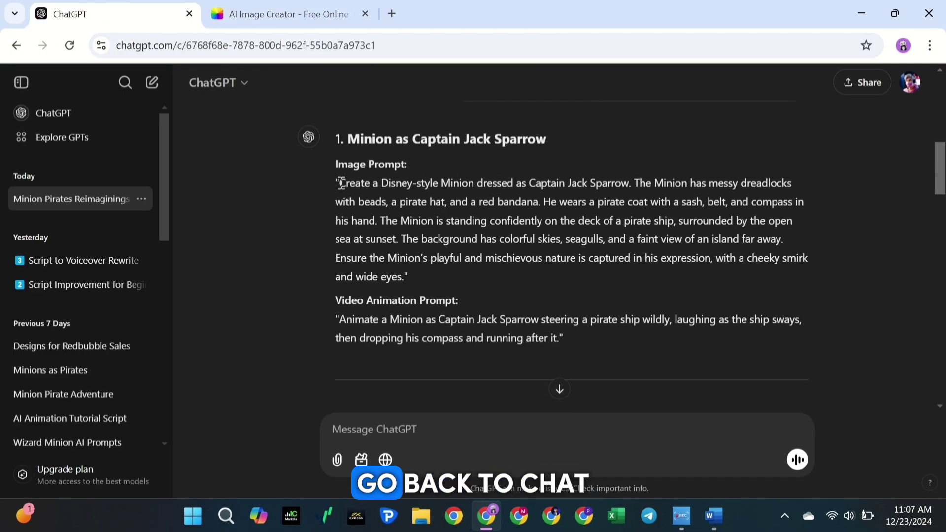
{"action": "left_click_drag", "start_coordinate": [340, 184], "coordinate": [407, 277]}
{"action": "key", "text": "ctrl+c"}
{"action": "left_click", "coordinate": [281, 13]}
{"action": "left_click", "coordinate": [93, 171]}
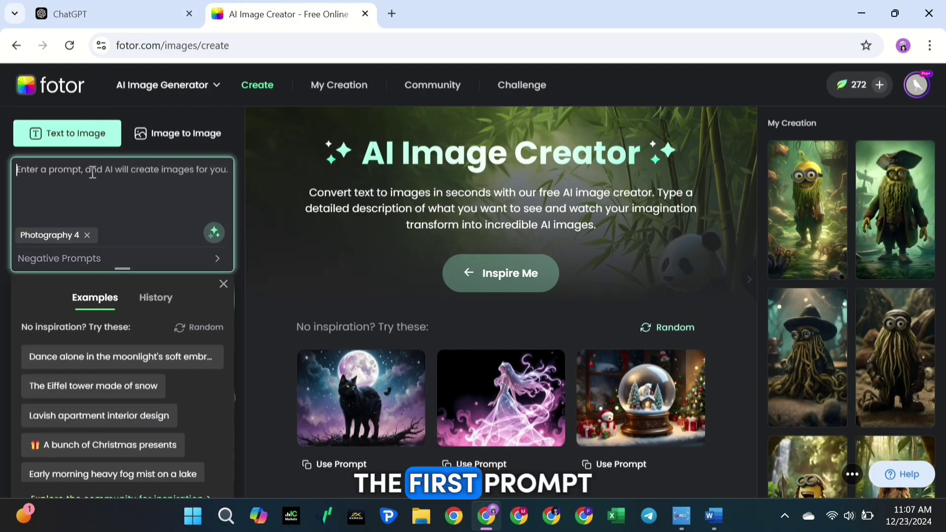
{"action": "key", "text": "ctrl+v"}
Set a 9:16 portrait ratio, adjust the image count, and browse the Styles panel.
{"action": "scroll", "coordinate": [127, 224], "scroll_direction": "up", "scroll_amount": 5}
{"action": "scroll", "coordinate": [127, 224], "scroll_direction": "down", "scroll_amount": 5}
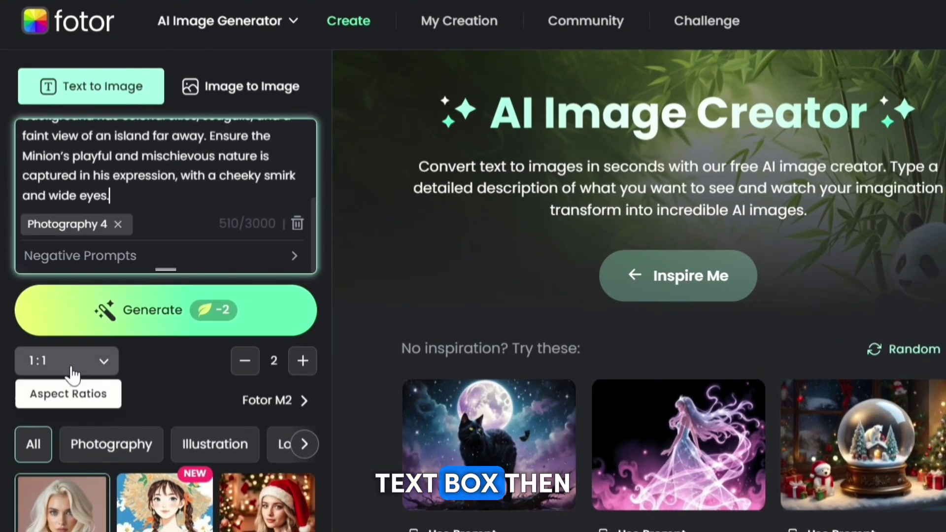
{"action": "left_click", "coordinate": [55, 341]}
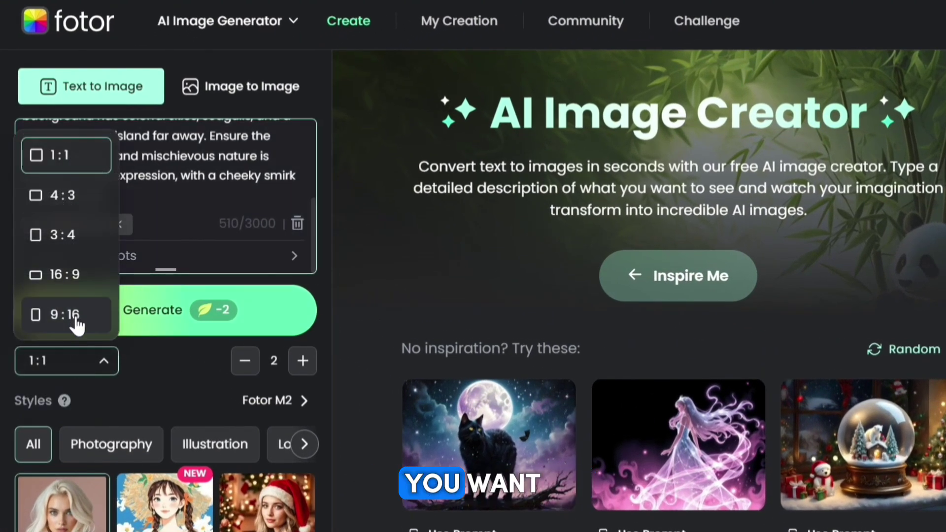
{"action": "left_click", "coordinate": [67, 318]}
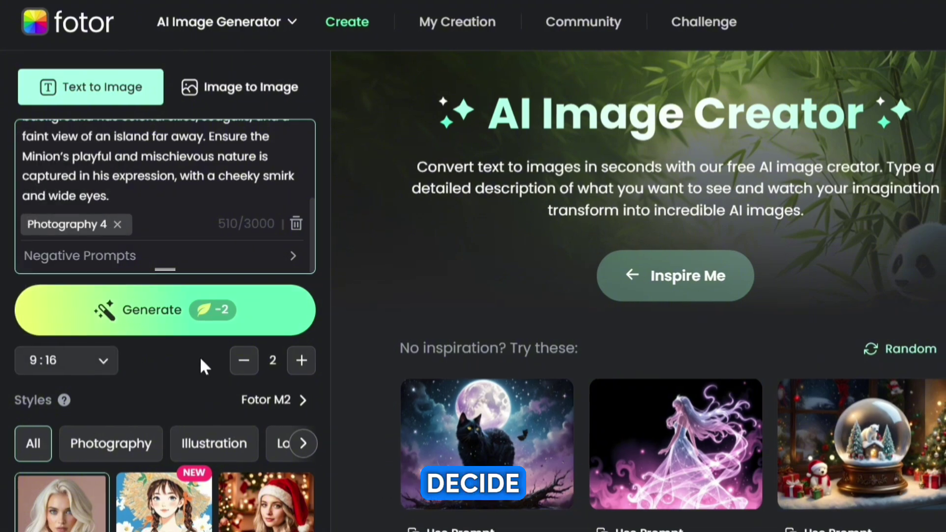
{"action": "left_click", "coordinate": [294, 362]}
{"action": "left_click", "coordinate": [295, 362]}
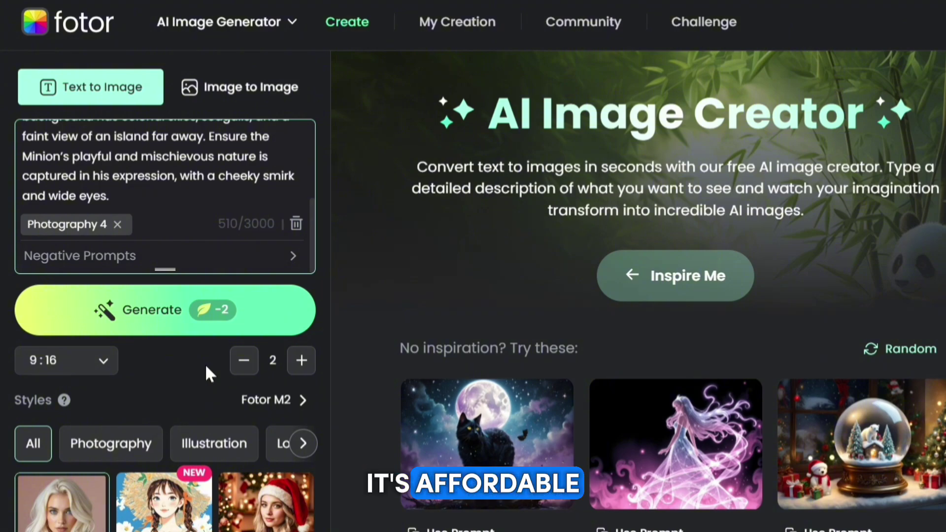
{"action": "scroll", "coordinate": [158, 433], "scroll_direction": "down", "scroll_amount": 2}
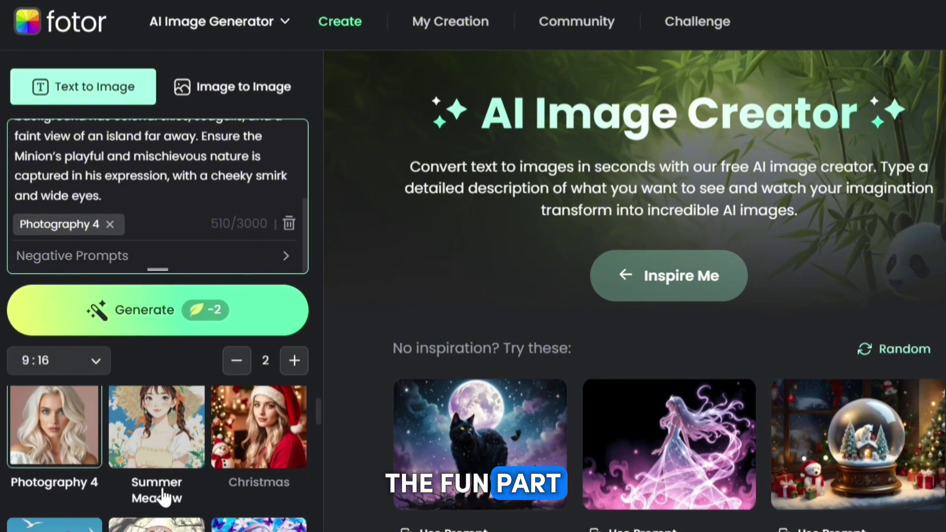
{"action": "scroll", "coordinate": [163, 409], "scroll_direction": "up", "scroll_amount": 2}
{"action": "scroll", "coordinate": [160, 395], "scroll_direction": "down", "scroll_amount": 2}
{"action": "scroll", "coordinate": [162, 444], "scroll_direction": "up", "scroll_amount": 1}
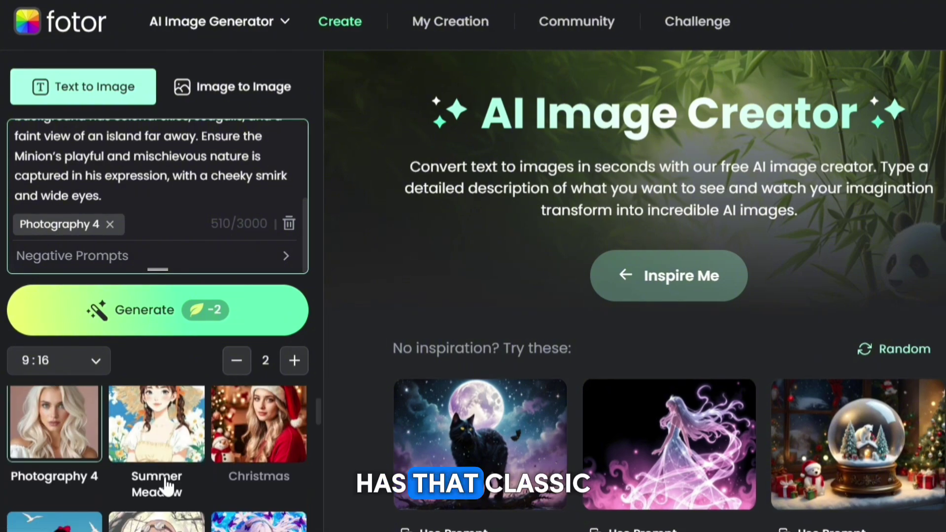
{"action": "scroll", "coordinate": [166, 487], "scroll_direction": "down", "scroll_amount": 3}
{"action": "scroll", "coordinate": [167, 487], "scroll_direction": "down", "scroll_amount": 10}
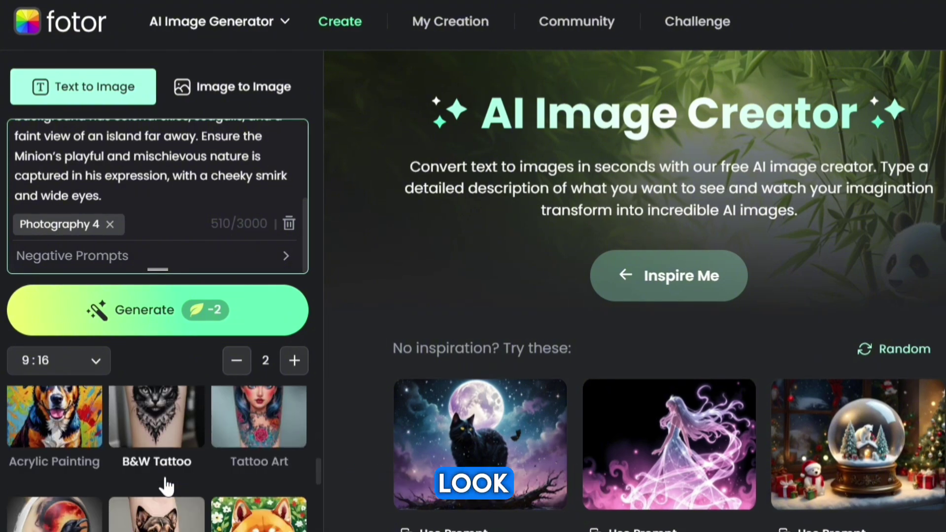
{"action": "scroll", "coordinate": [167, 487], "scroll_direction": "down", "scroll_amount": 8}
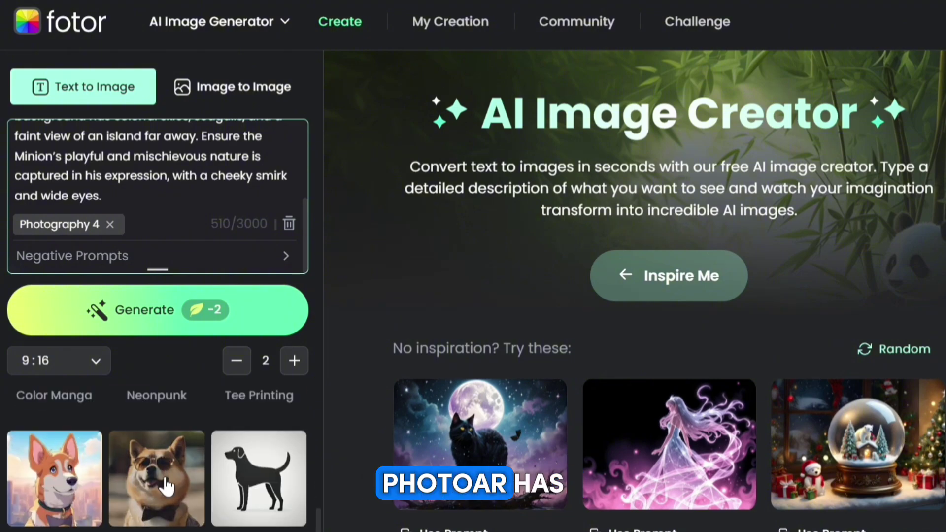
{"action": "scroll", "coordinate": [167, 486], "scroll_direction": "up", "scroll_amount": 3}
{"action": "scroll", "coordinate": [157, 468], "scroll_direction": "down", "scroll_amount": 2}
{"action": "scroll", "coordinate": [145, 455], "scroll_direction": "up", "scroll_amount": 2}
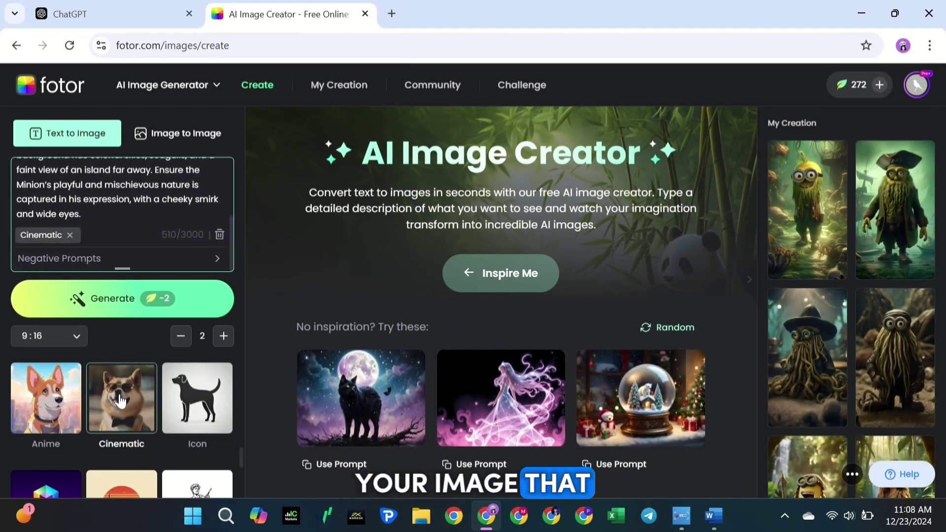
Generate the Cinematic Jack Sparrow Minion images and open the first result.
{"action": "left_click", "coordinate": [110, 314]}
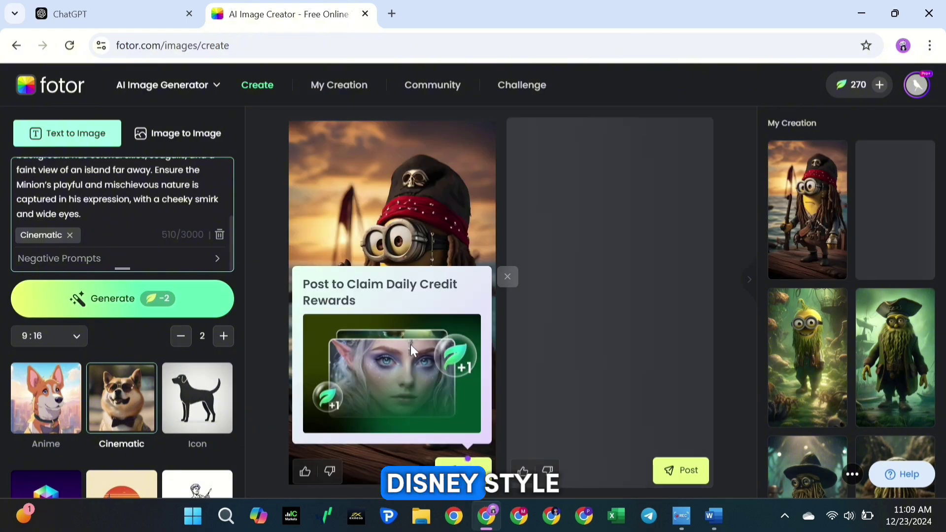
{"action": "left_click", "coordinate": [507, 275]}
{"action": "left_click", "coordinate": [385, 301]}
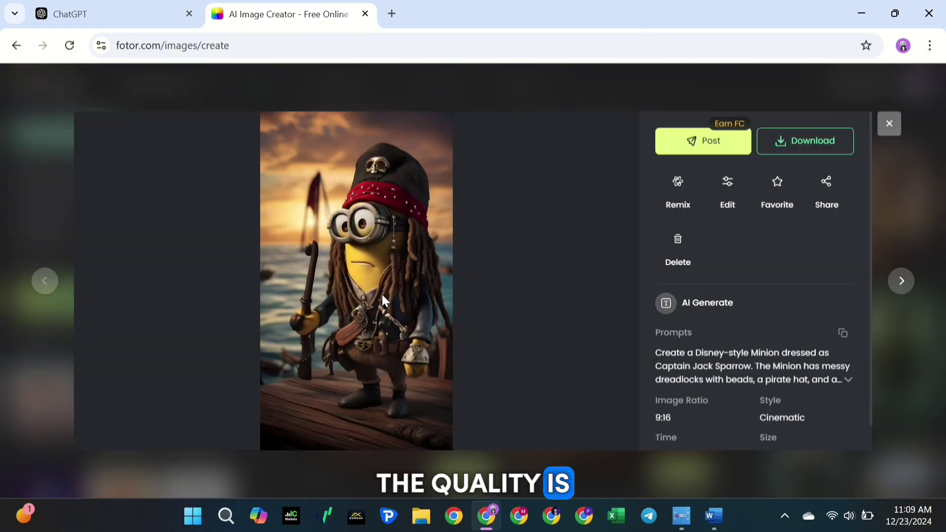
Replace Fotor's prompt with ChatGPT's Will Turner image prompt and generate again.
{"action": "left_click", "coordinate": [116, 15]}
{"action": "scroll", "coordinate": [332, 217], "scroll_direction": "down", "scroll_amount": 5}
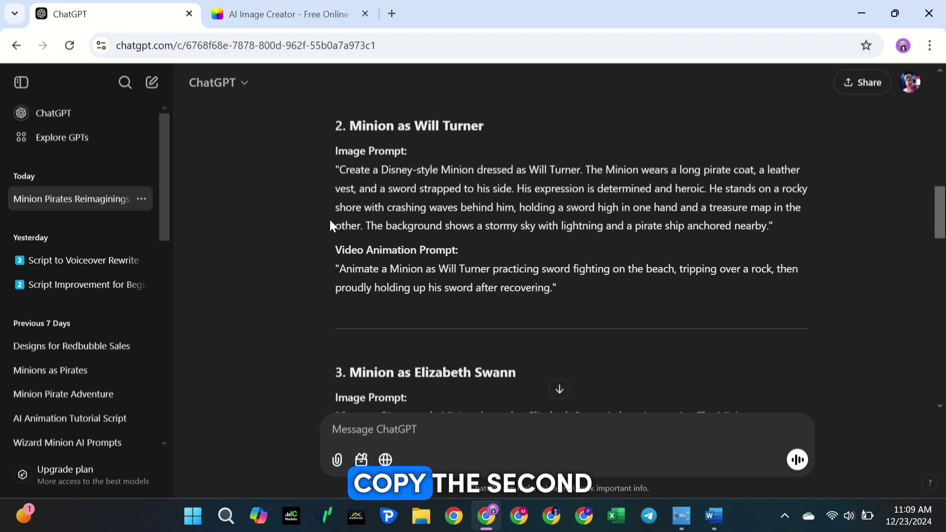
{"action": "left_click_drag", "start_coordinate": [340, 167], "coordinate": [776, 233]}
{"action": "key", "text": "ctrl+c"}
{"action": "left_click", "coordinate": [279, 14]}
{"action": "key", "text": "ctrl+a"}
{"action": "key", "text": "ctrl+v"}
{"action": "left_click", "coordinate": [138, 300]}
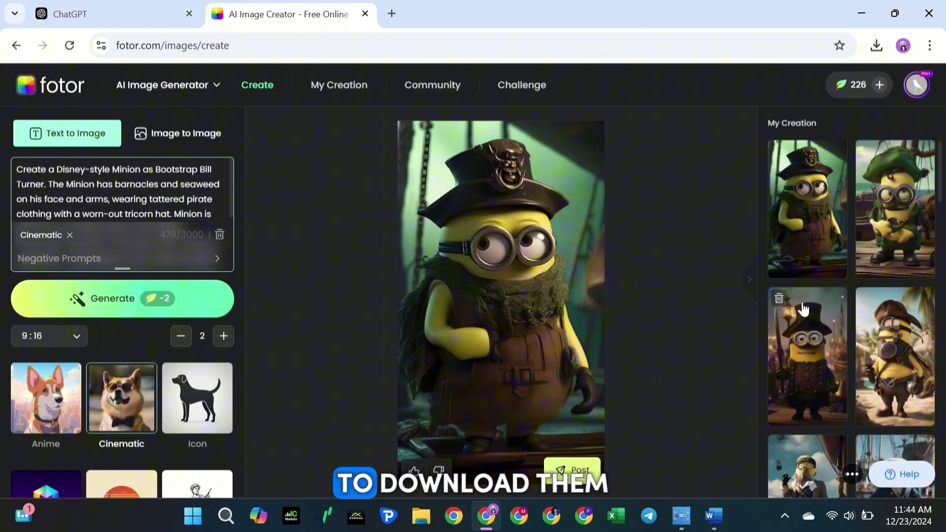
Find the Jack Sparrow Minion among the results and upscale it 2× with AI Upscaler.
{"action": "left_click", "coordinate": [865, 342]}
{"action": "left_click", "coordinate": [901, 281]}
{"action": "left_click", "coordinate": [901, 281]}
{"action": "left_click", "coordinate": [901, 280]}
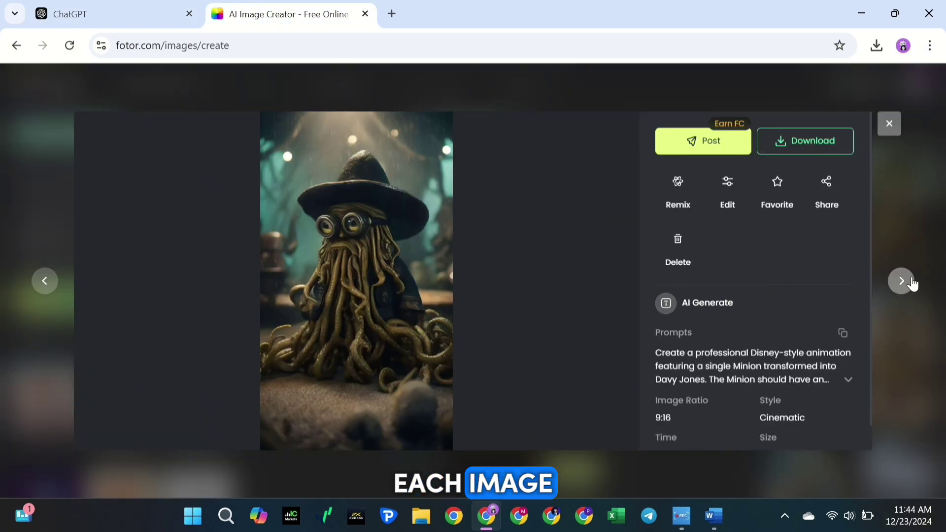
{"action": "left_click", "coordinate": [44, 282]}
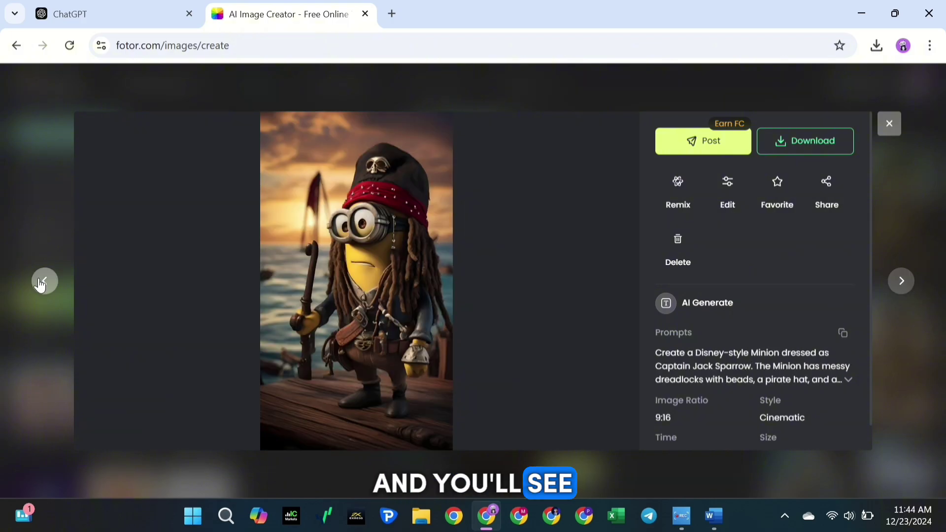
{"action": "left_click", "coordinate": [726, 187]}
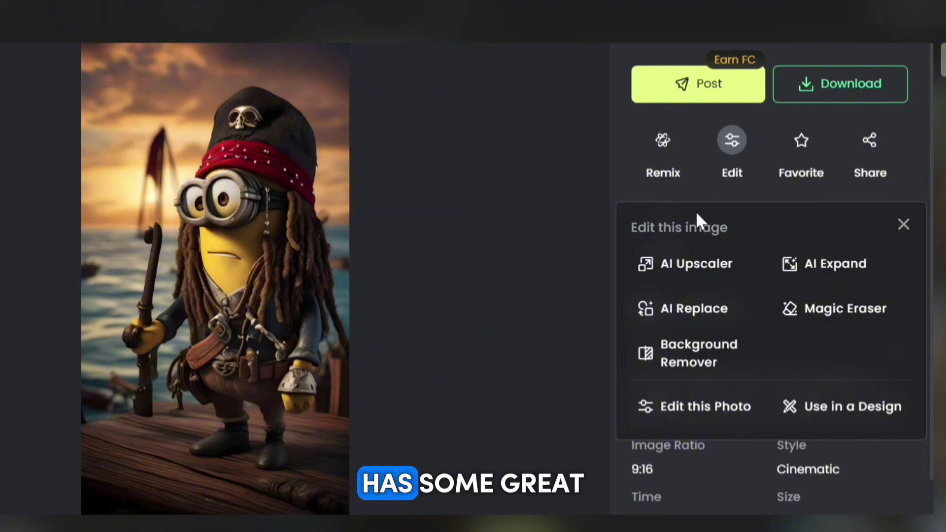
{"action": "left_click", "coordinate": [675, 265]}
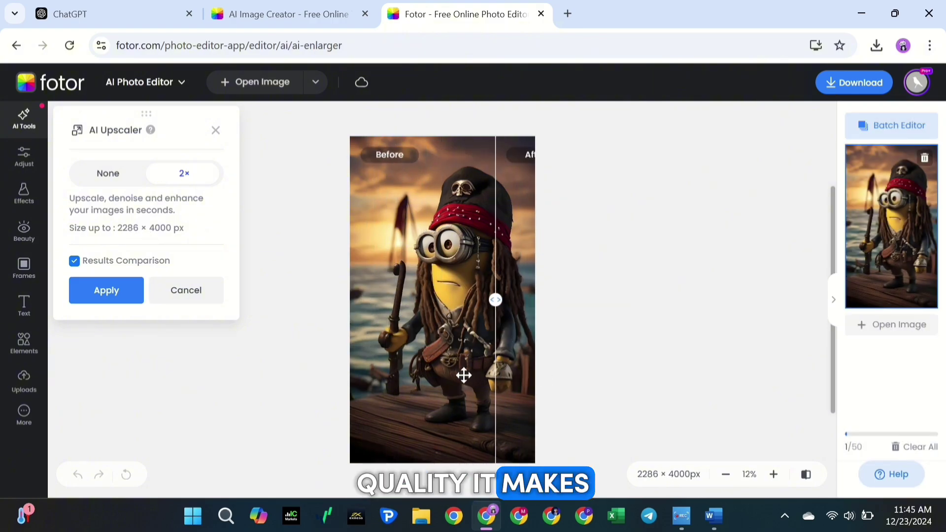
Widen the Jack Sparrow Minion with AI Expand at 1.6x zoom-out.
{"action": "left_click", "coordinate": [271, 10]}
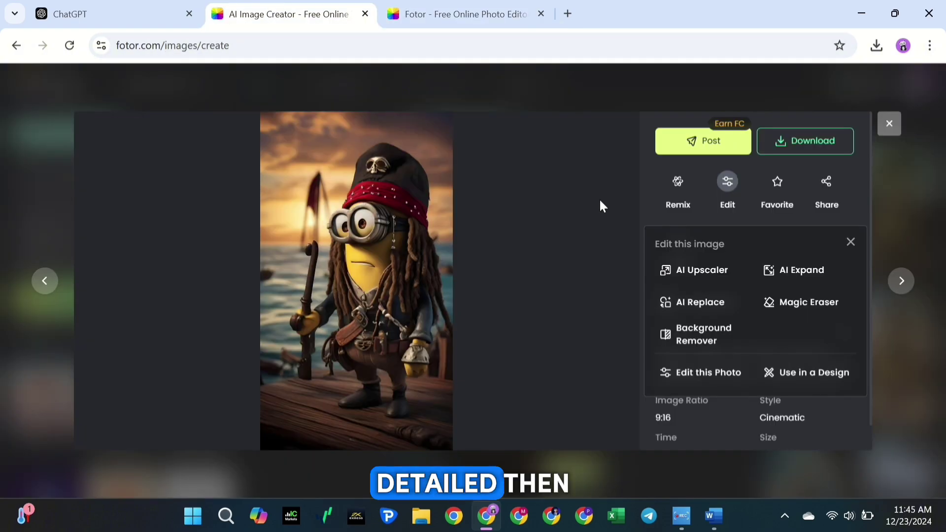
{"action": "left_click", "coordinate": [803, 271]}
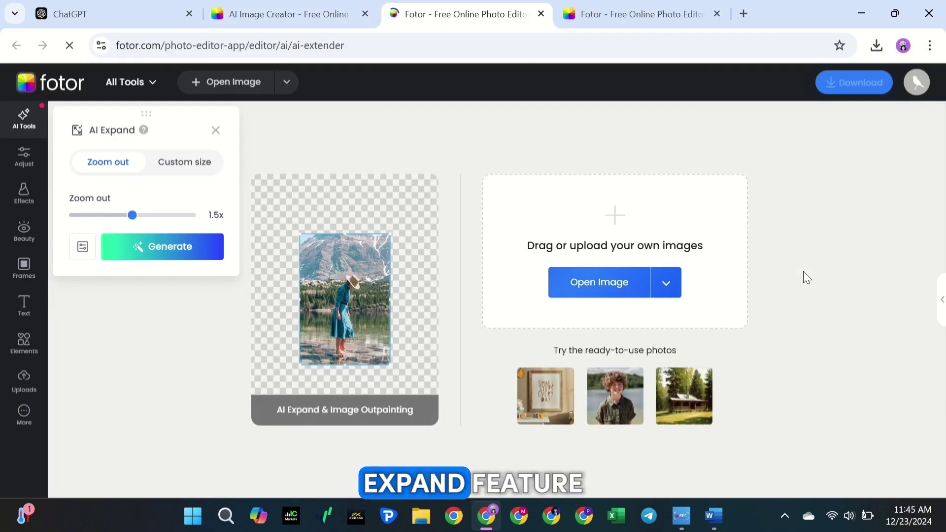
{"action": "left_click_drag", "start_coordinate": [133, 215], "coordinate": [145, 215]}
{"action": "left_click", "coordinate": [175, 251]}
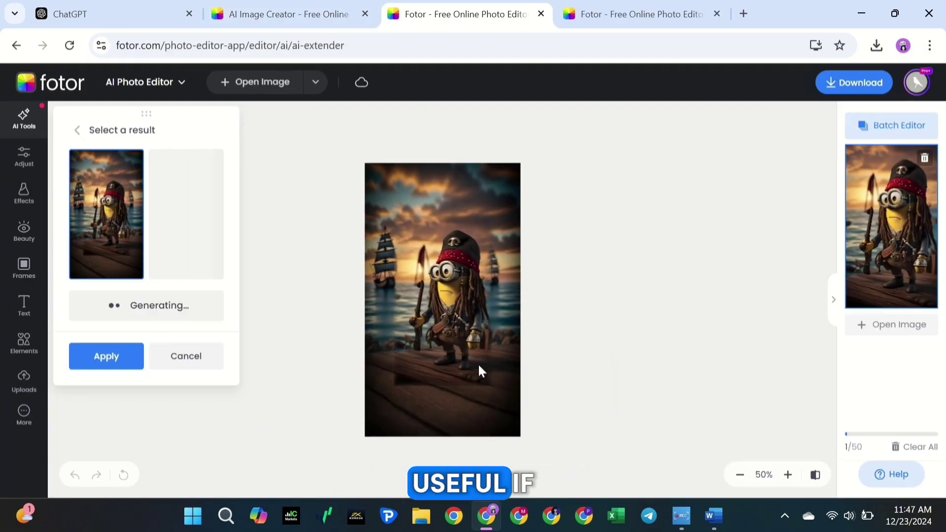
{"action": "left_click", "coordinate": [317, 9]}
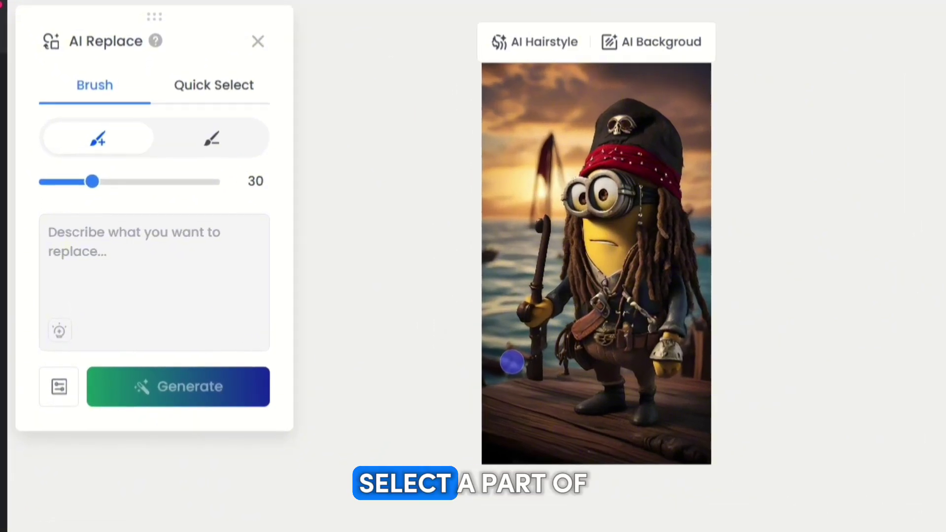
Fill the bottom-left deck area with 'Gold coins and foods' using AI Replace.
{"action": "left_click_drag", "start_coordinate": [384, 346], "coordinate": [430, 406]}
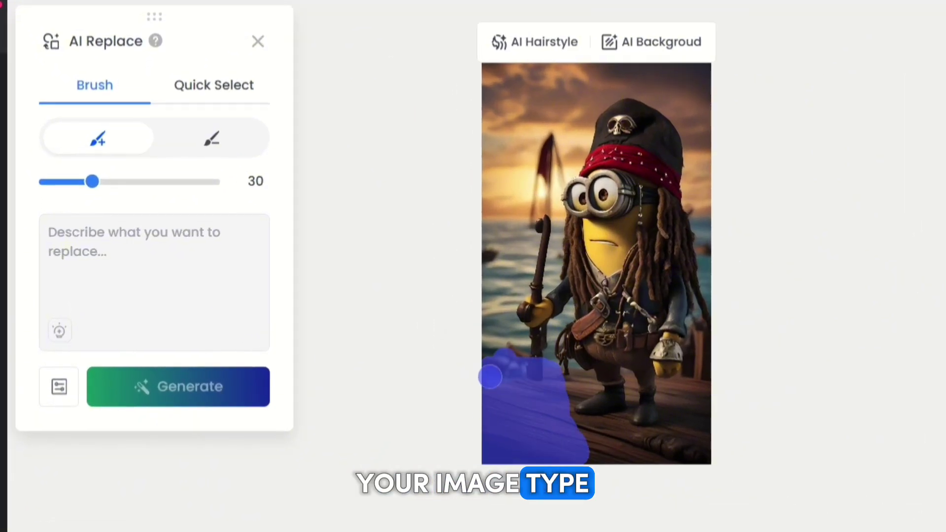
{"action": "left_click", "coordinate": [99, 256]}
{"action": "type", "text": "Gold coins and foods"}
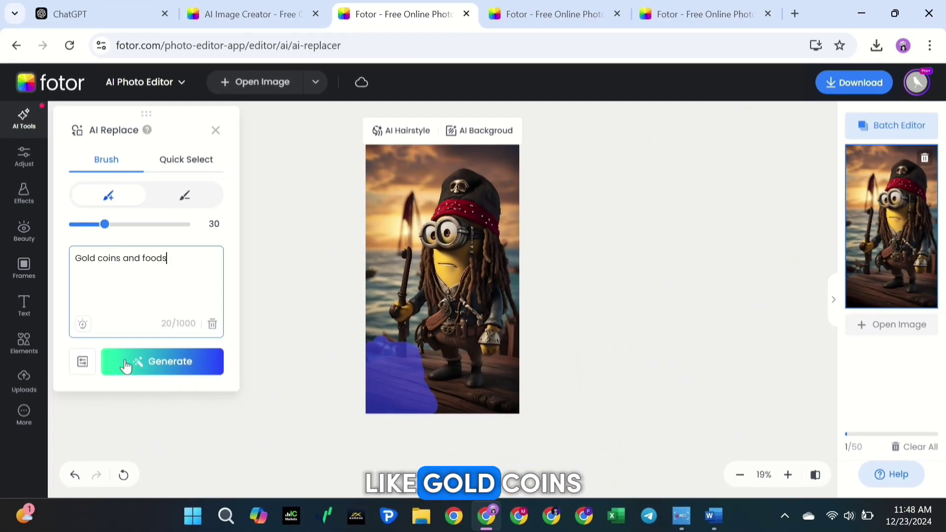
{"action": "left_click", "coordinate": [180, 391]}
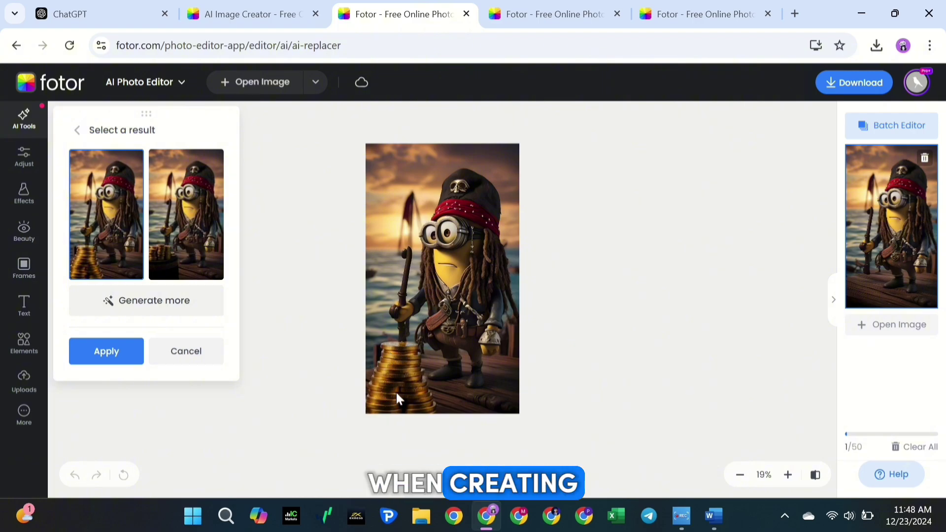
{"action": "left_click", "coordinate": [243, 18]}
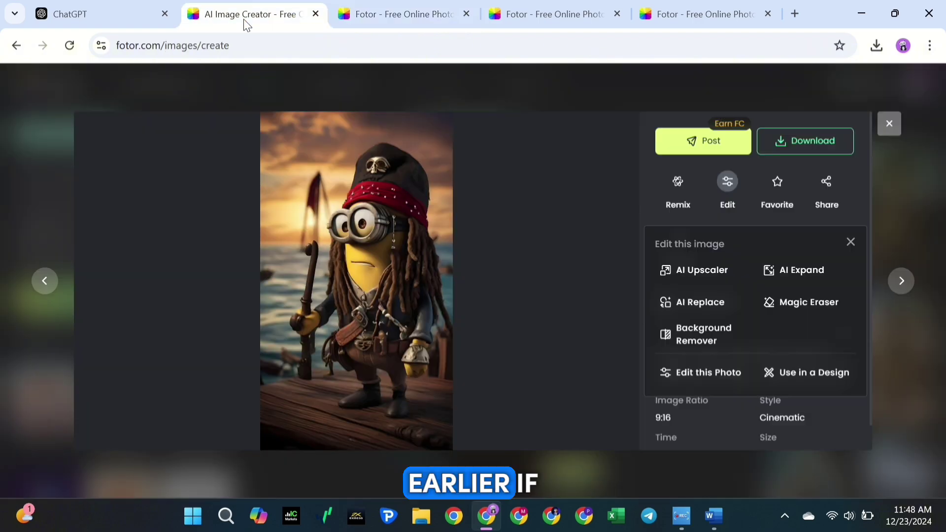
Erase the Minion's raised sword with Magic Eraser.
{"action": "left_click", "coordinate": [806, 304]}
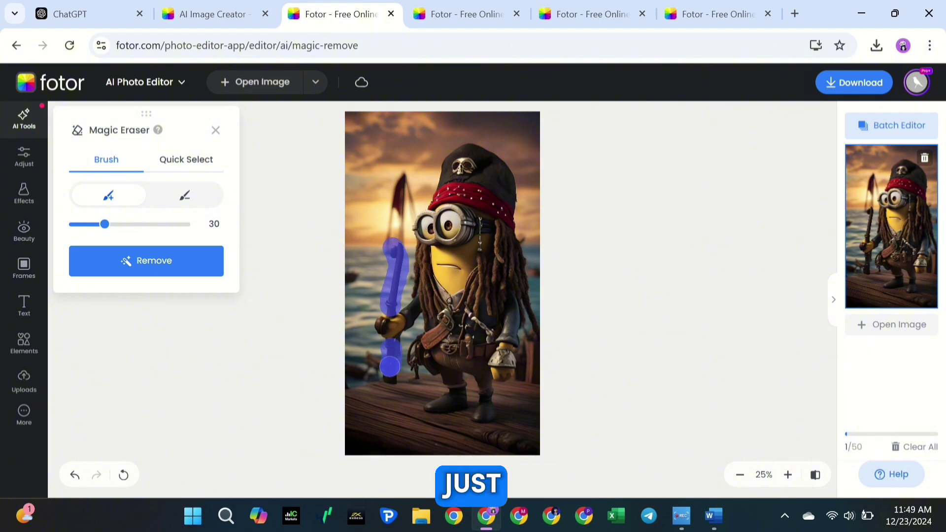
{"action": "left_click", "coordinate": [149, 267]}
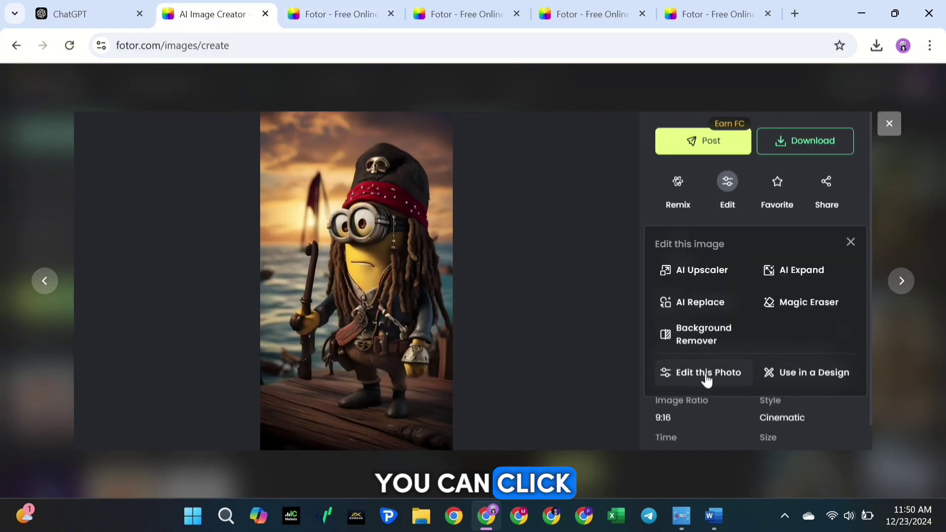
Open the pirate Minion image in Fotor's AI Photo Editor, then go to the Fotor home page.
{"action": "left_click", "coordinate": [707, 374]}
{"action": "scroll", "coordinate": [77, 369], "scroll_direction": "down", "scroll_amount": 5}
{"action": "scroll", "coordinate": [77, 369], "scroll_direction": "up", "scroll_amount": 10}
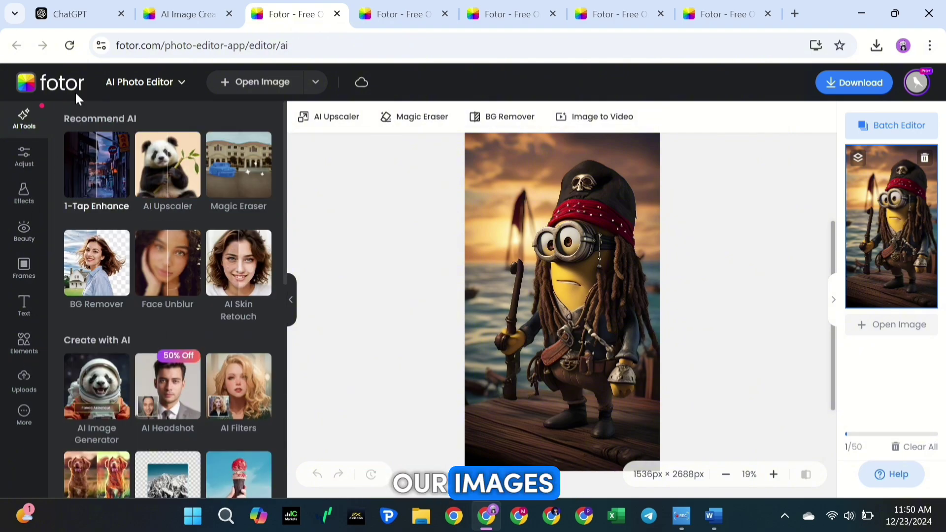
{"action": "left_click", "coordinate": [63, 79]}
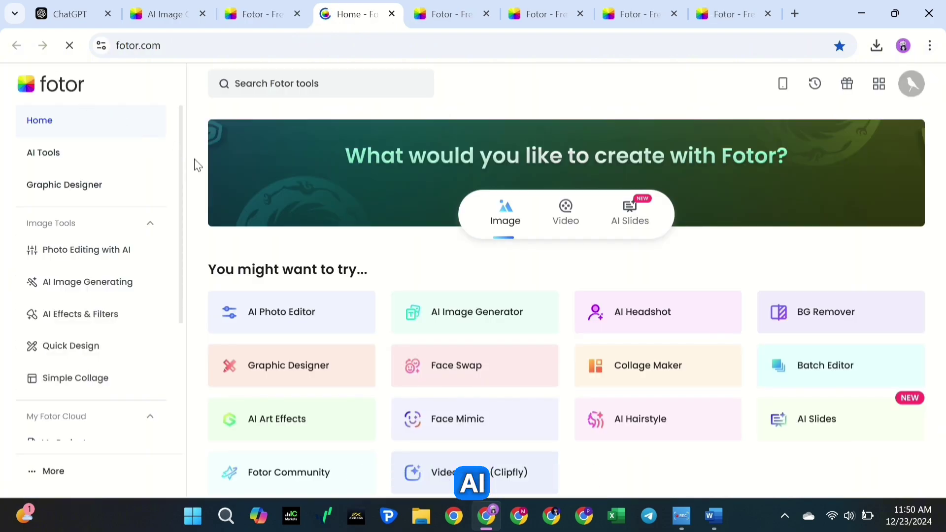
Open Fotor's AI Video Generator in From Image mode.
{"action": "left_click", "coordinate": [576, 232]}
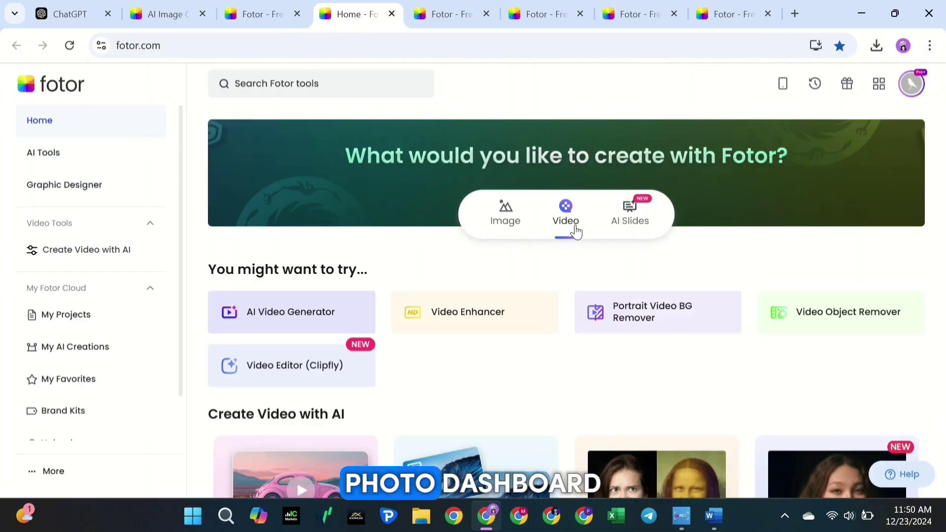
{"action": "left_click", "coordinate": [294, 318]}
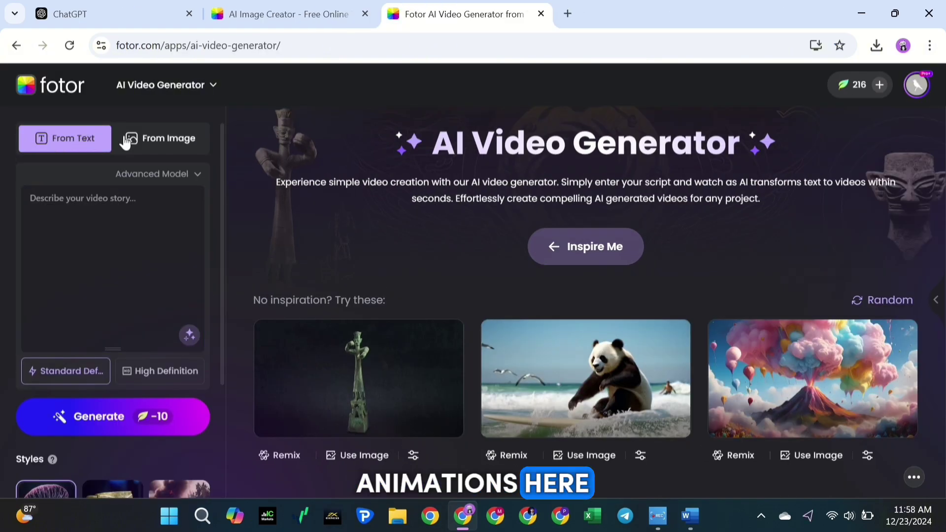
{"action": "left_click", "coordinate": [125, 142]}
{"action": "left_click", "coordinate": [94, 140]}
{"action": "left_click", "coordinate": [143, 140]}
{"action": "left_click", "coordinate": [93, 139]}
{"action": "left_click", "coordinate": [165, 144]}
Upload the pirate Minion picture from the computer and copy the Video Animation Prompt from ChatGPT.
{"action": "mouse_move", "coordinate": [99, 227]}
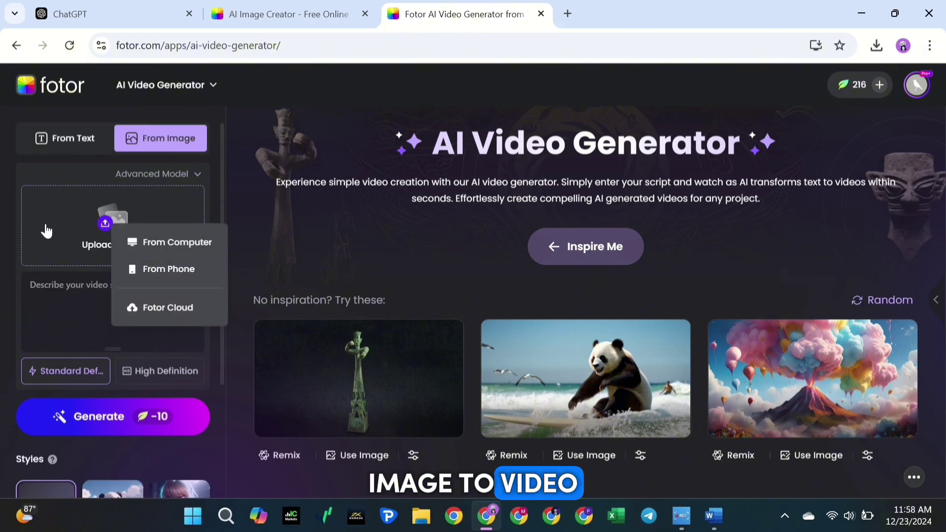
{"action": "left_click", "coordinate": [132, 252]}
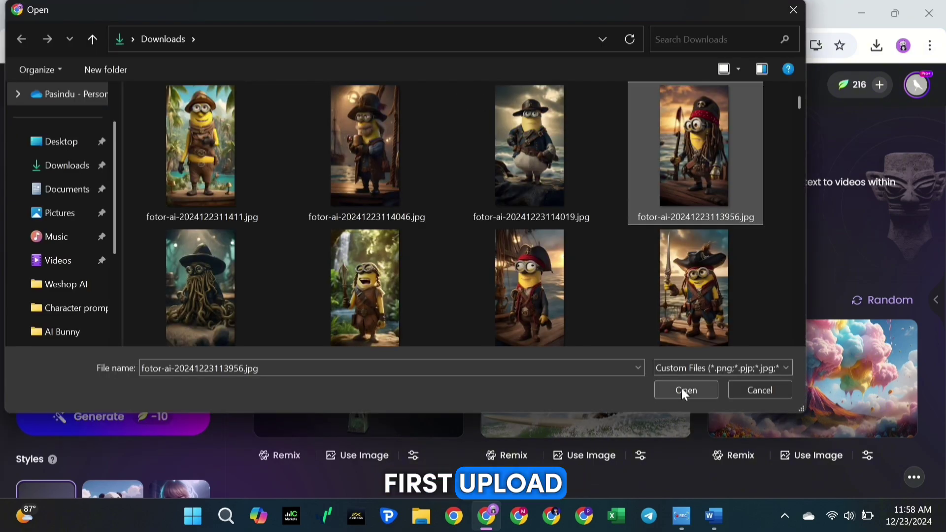
{"action": "left_click", "coordinate": [682, 388]}
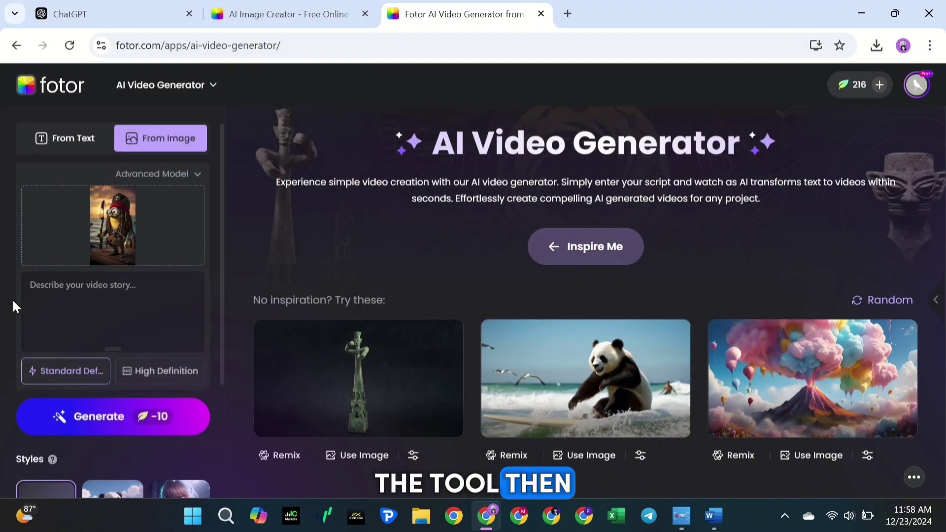
{"action": "left_click", "coordinate": [95, 7]}
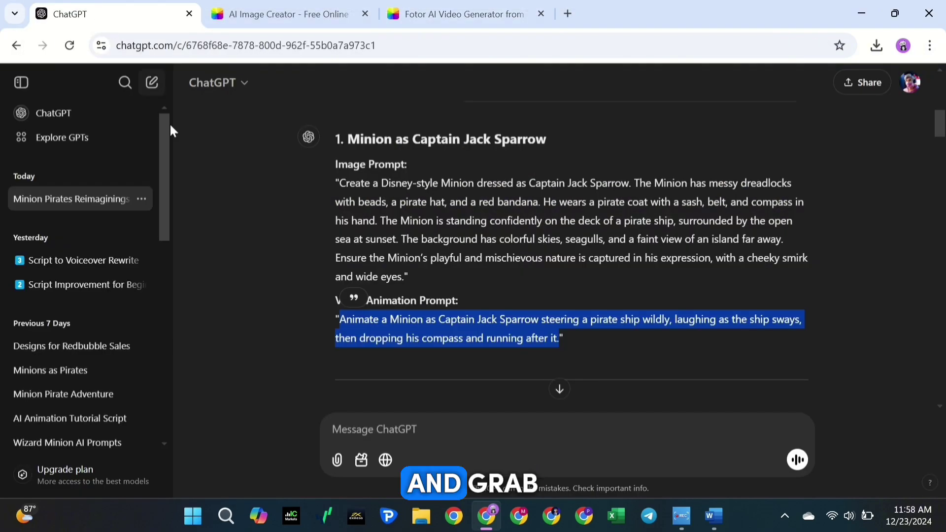
{"action": "left_click_drag", "start_coordinate": [408, 331], "coordinate": [553, 341]}
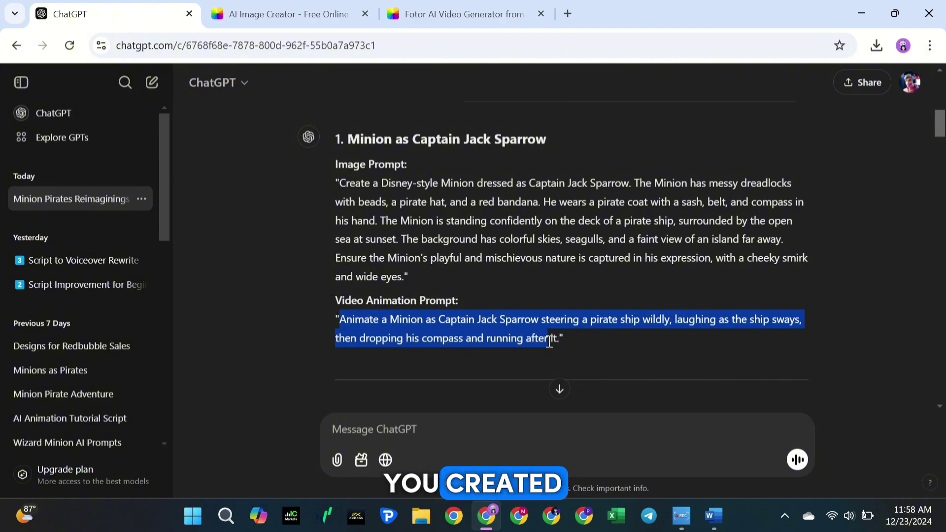
Generate a High Definition video from the Captain Jack Sparrow prompt, with Style left as None.
{"action": "left_click", "coordinate": [465, 13]}
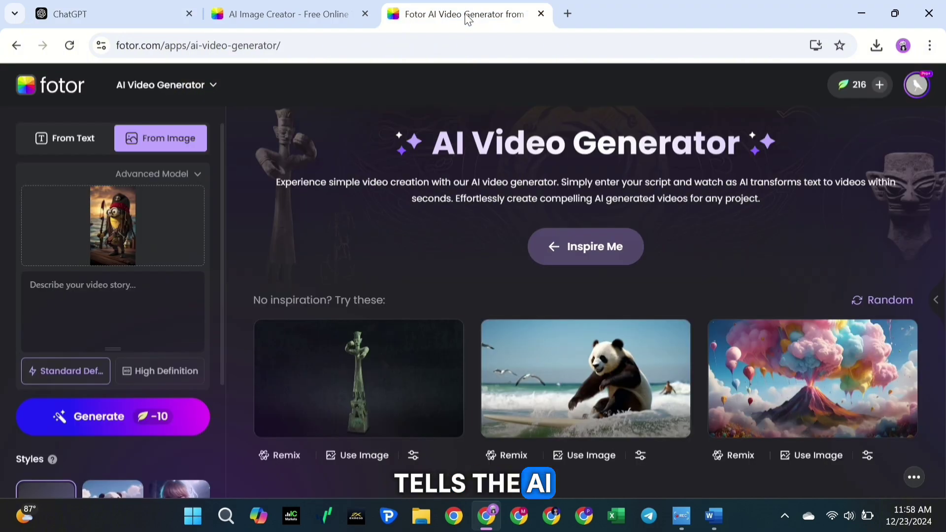
{"action": "scroll", "coordinate": [88, 314], "scroll_direction": "up", "scroll_amount": 2}
{"action": "scroll", "coordinate": [81, 308], "scroll_direction": "down", "scroll_amount": 2}
{"action": "scroll", "coordinate": [81, 309], "scroll_direction": "up", "scroll_amount": 2}
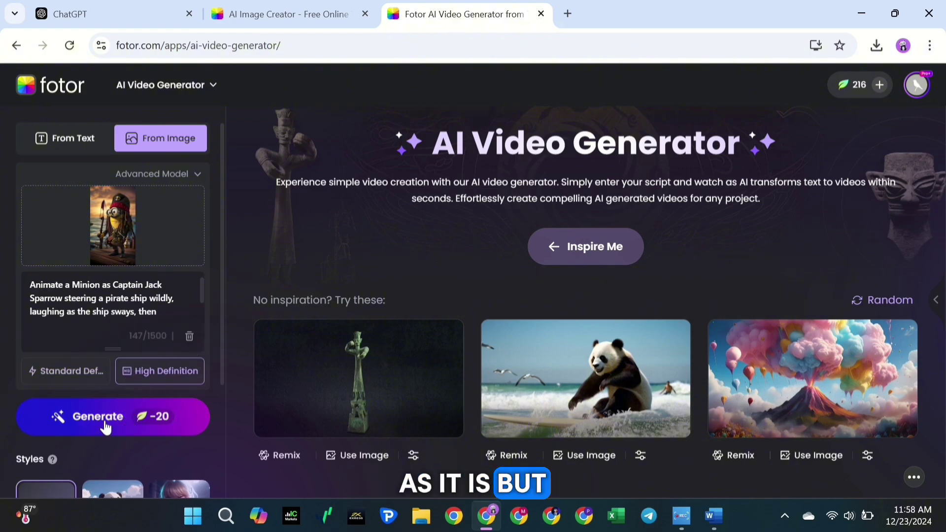
{"action": "scroll", "coordinate": [114, 425], "scroll_direction": "down", "scroll_amount": 3}
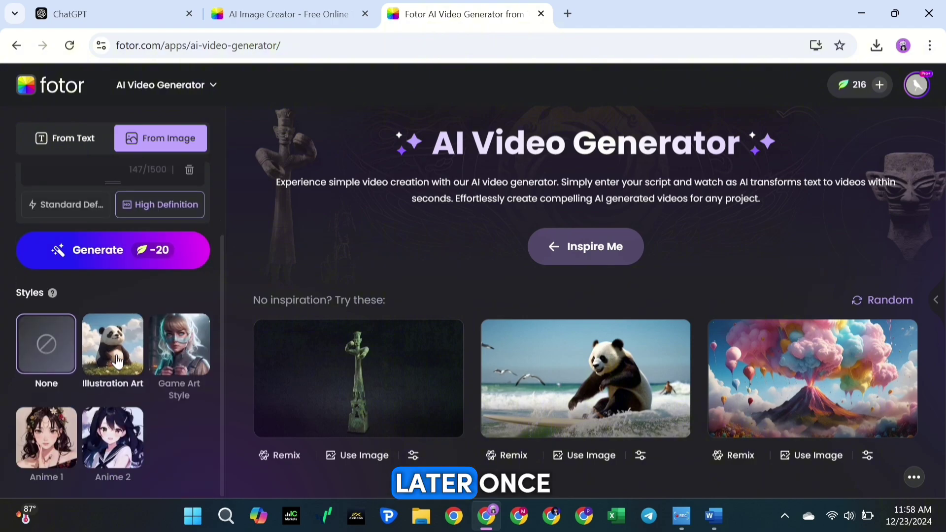
{"action": "scroll", "coordinate": [42, 351], "scroll_direction": "up", "scroll_amount": 2}
{"action": "left_click", "coordinate": [99, 329]}
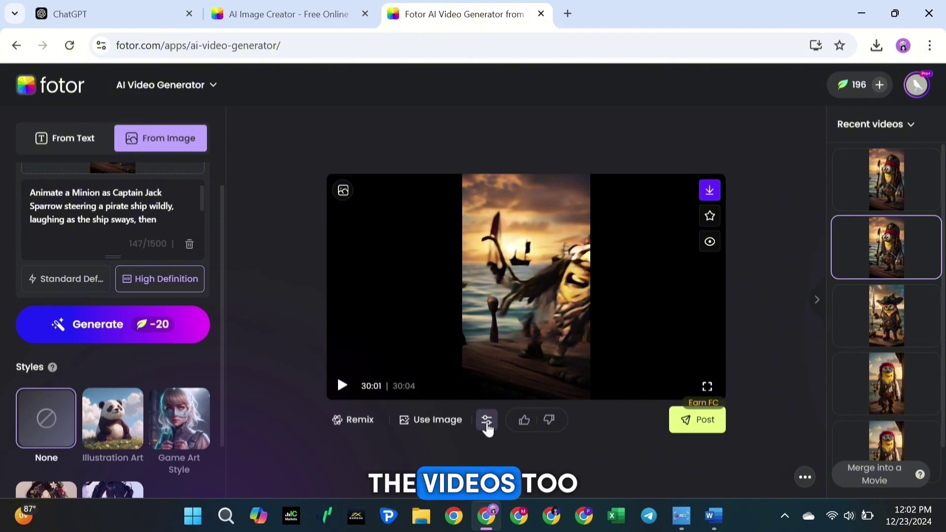
Open the extra tools list for the finished pirate Minion clip.
{"action": "left_click", "coordinate": [487, 426]}
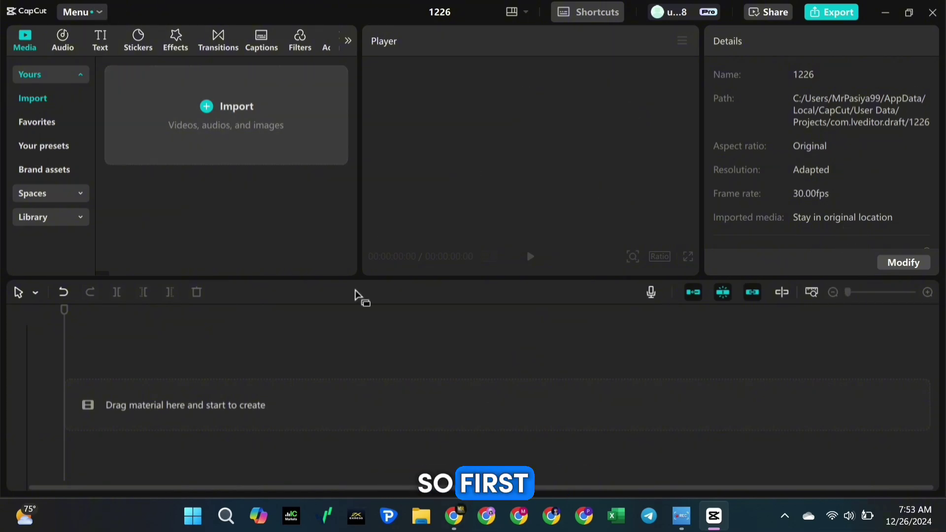
Import the selected fotor-ai pirate Minion mp4 clips from Downloads and lay them on the timeline.
{"action": "left_click", "coordinate": [228, 111]}
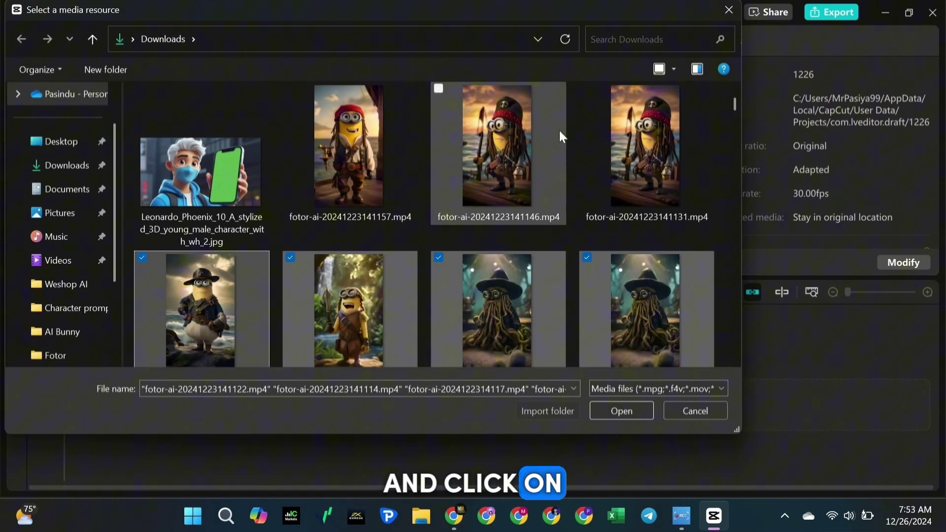
{"action": "left_click", "coordinate": [586, 88]}
{"action": "left_click", "coordinate": [439, 89]}
{"action": "left_click", "coordinate": [291, 88]}
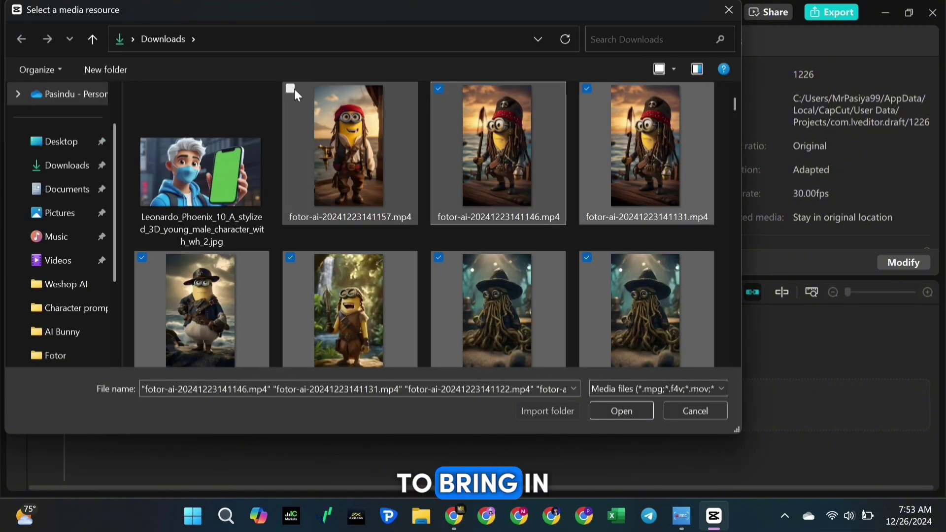
{"action": "left_click", "coordinate": [624, 409]}
{"action": "left_click_drag", "start_coordinate": [166, 148], "coordinate": [130, 399]}
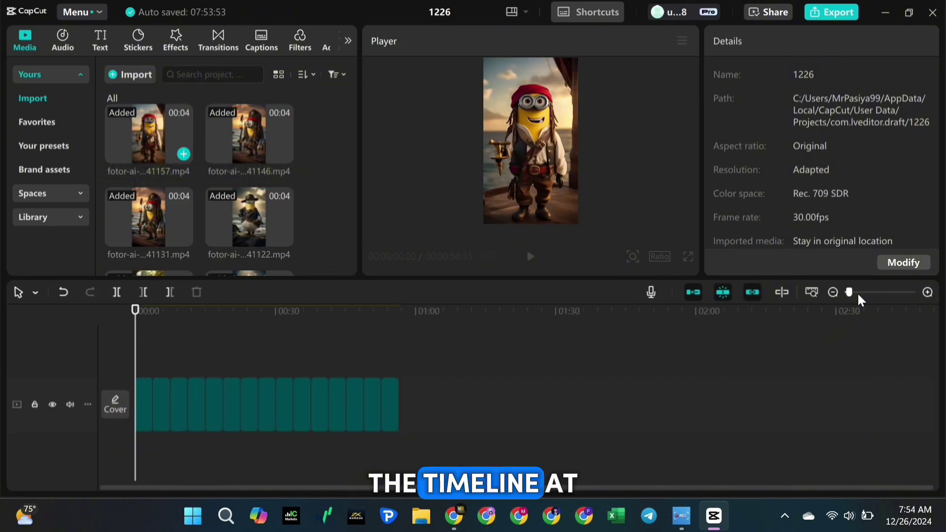
Reorder the clips: last clip to second position, blue-figure clip to sixth slot.
{"action": "left_click_drag", "start_coordinate": [851, 296], "coordinate": [856, 295]}
{"action": "left_click", "coordinate": [139, 367]}
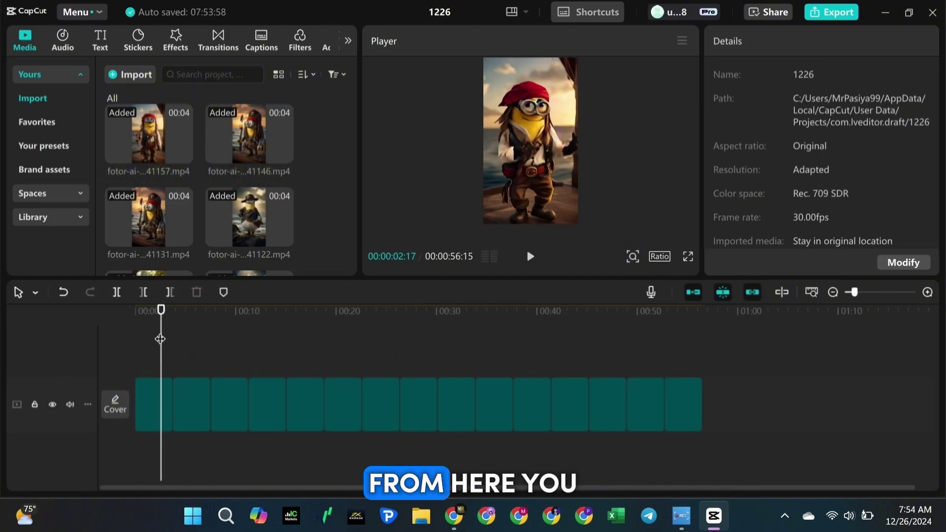
{"action": "left_click_drag", "start_coordinate": [683, 409], "coordinate": [229, 415]}
{"action": "left_click_drag", "start_coordinate": [496, 404], "coordinate": [343, 412]}
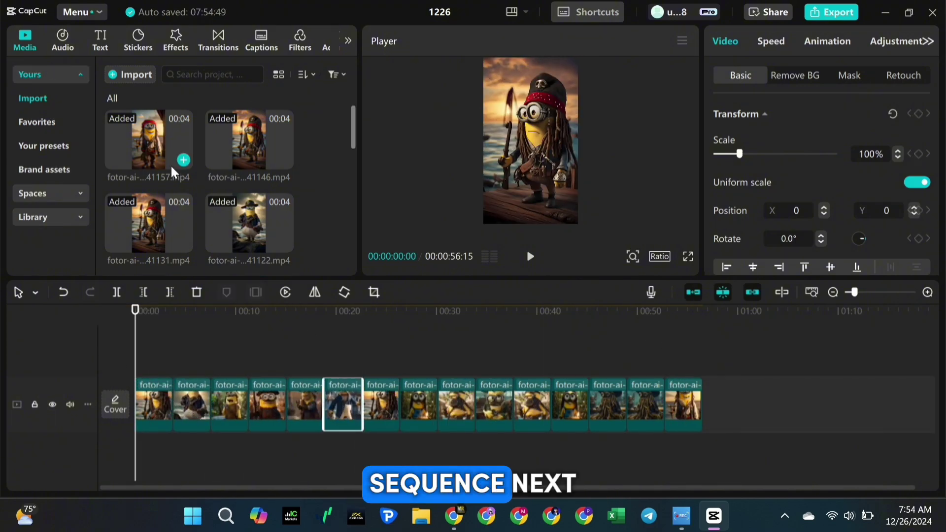
{"action": "left_click", "coordinate": [130, 74]}
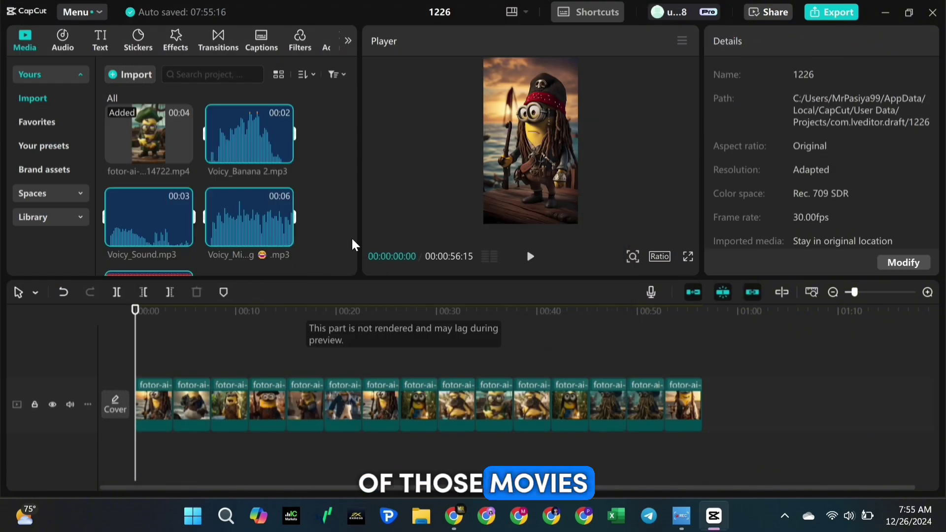
Add 1224 (1).MP3 music under the clips and preview playback around 00:41.
{"action": "scroll", "coordinate": [247, 226], "scroll_direction": "down", "scroll_amount": 2}
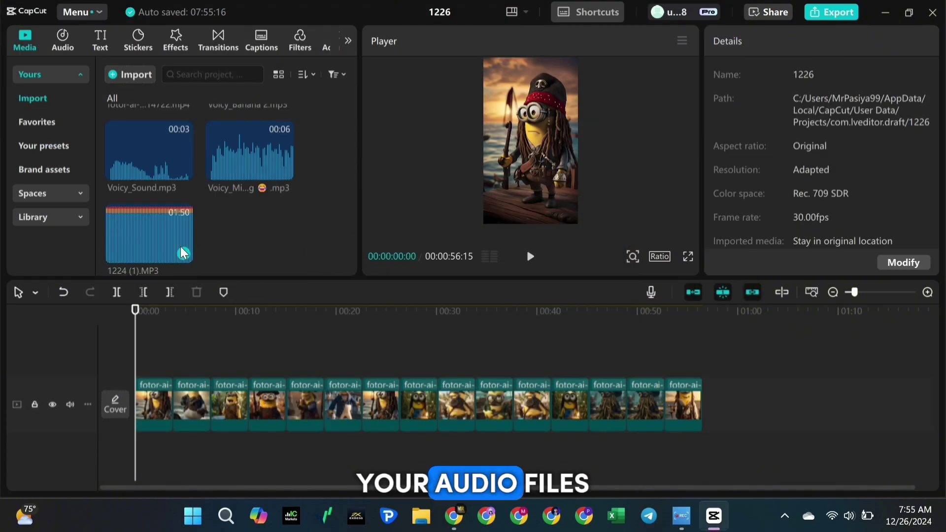
{"action": "left_click", "coordinate": [183, 253]}
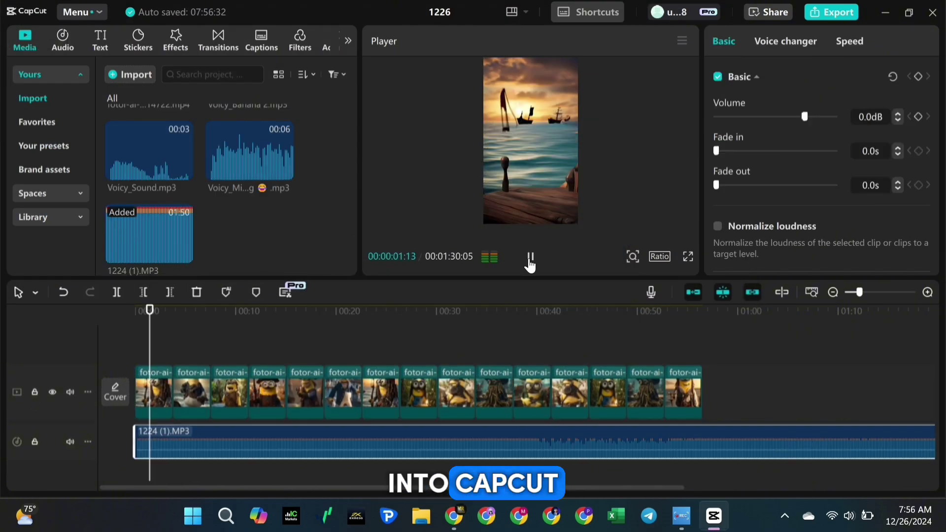
{"action": "key", "text": "space"}
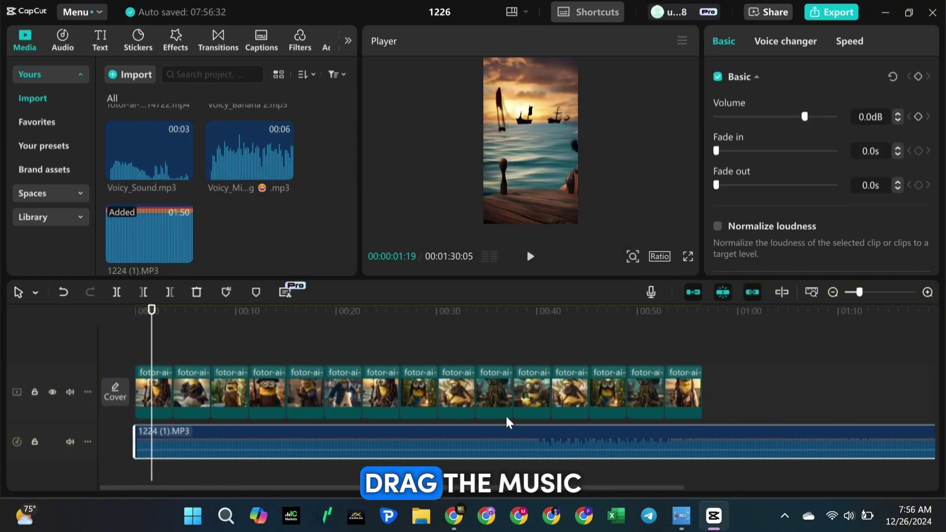
{"action": "left_click", "coordinate": [583, 409]}
{"action": "left_click", "coordinate": [548, 350]}
{"action": "left_click", "coordinate": [530, 256]}
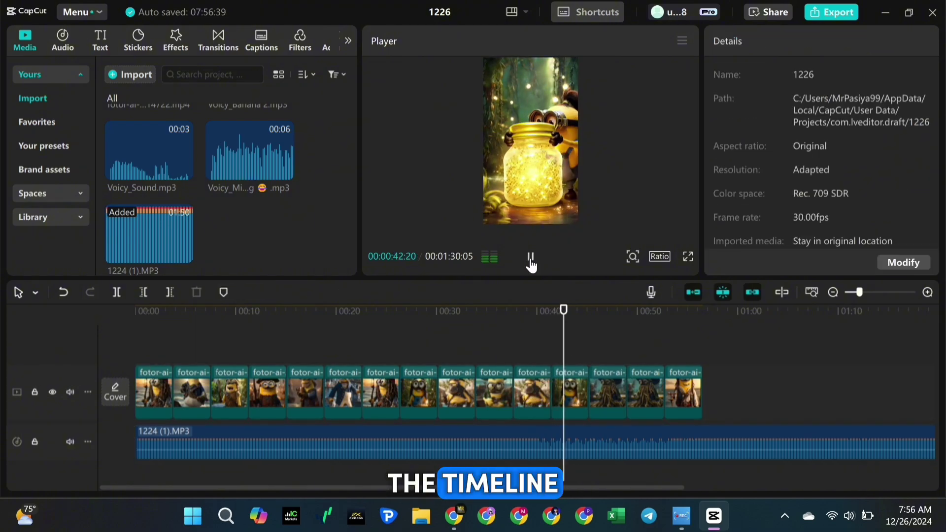
{"action": "left_click", "coordinate": [530, 257]}
Split the music where the 56-second video ends and delete the leftover audio.
{"action": "left_click", "coordinate": [570, 394]}
{"action": "left_click", "coordinate": [631, 396]}
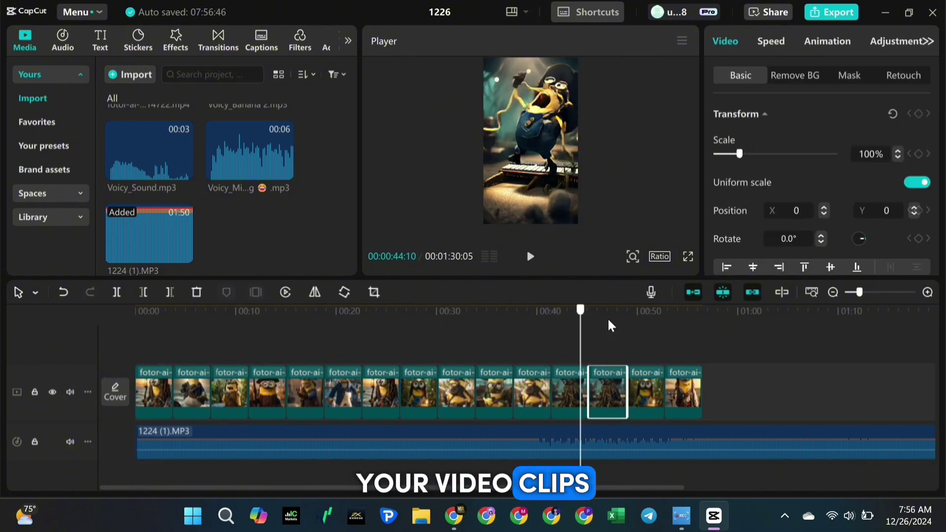
{"action": "left_click", "coordinate": [697, 442]}
{"action": "left_click", "coordinate": [169, 292]}
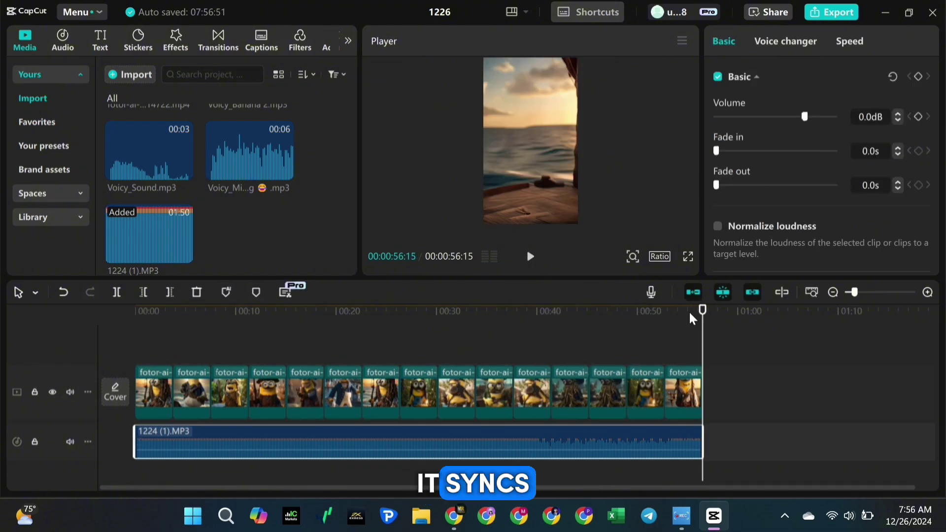
{"action": "key", "text": "Home"}
{"action": "left_click", "coordinate": [217, 42]}
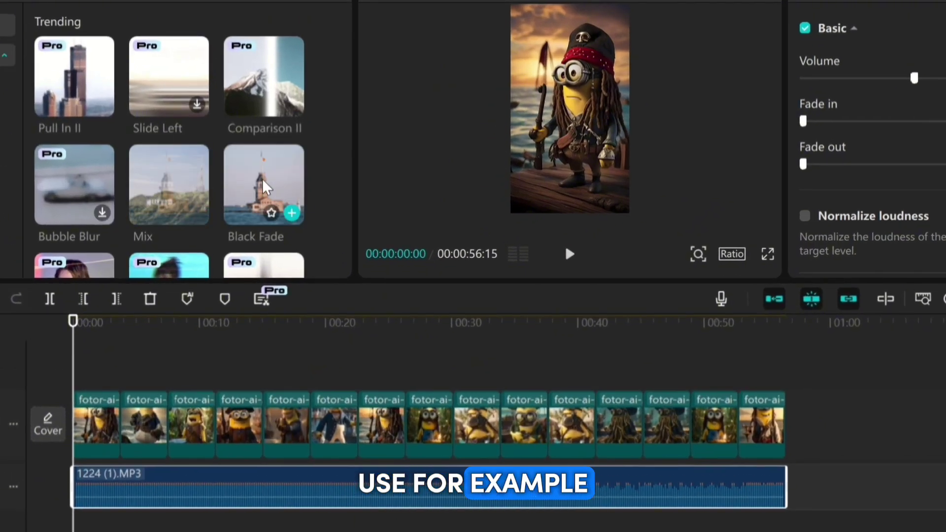
Drop 0.5s Black Fade transitions onto two clip junctions.
{"action": "left_click_drag", "start_coordinate": [220, 434], "coordinate": [217, 433]}
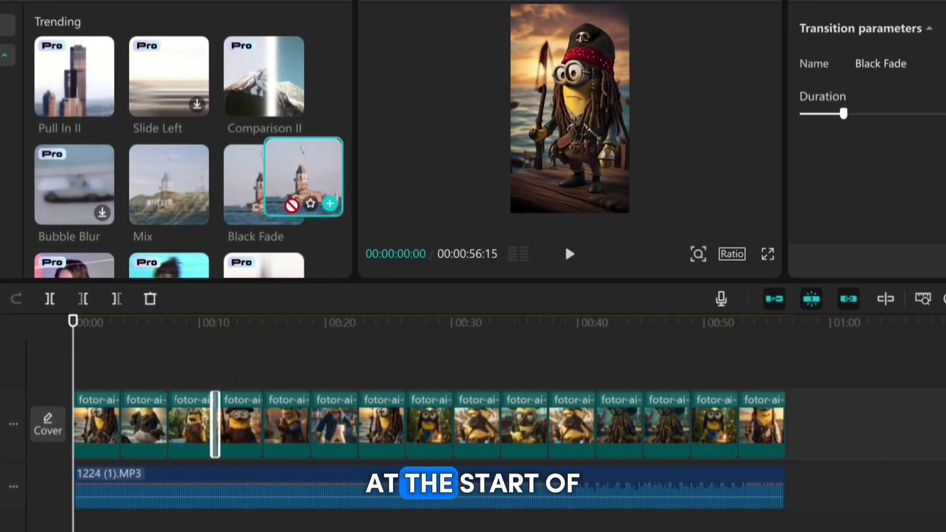
{"action": "left_click_drag", "start_coordinate": [270, 197], "coordinate": [595, 424]}
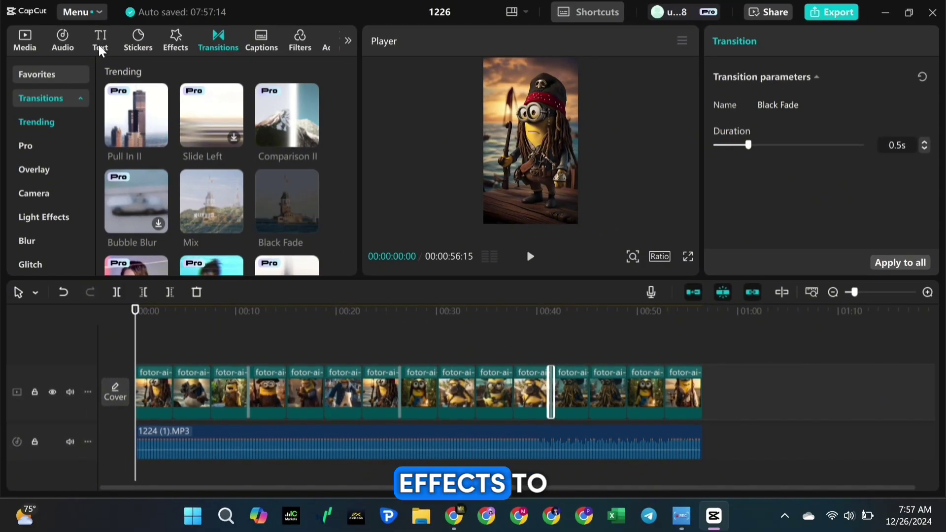
Add the Halloween Trick or Treat title template at the start of the video.
{"action": "left_click", "coordinate": [101, 47]}
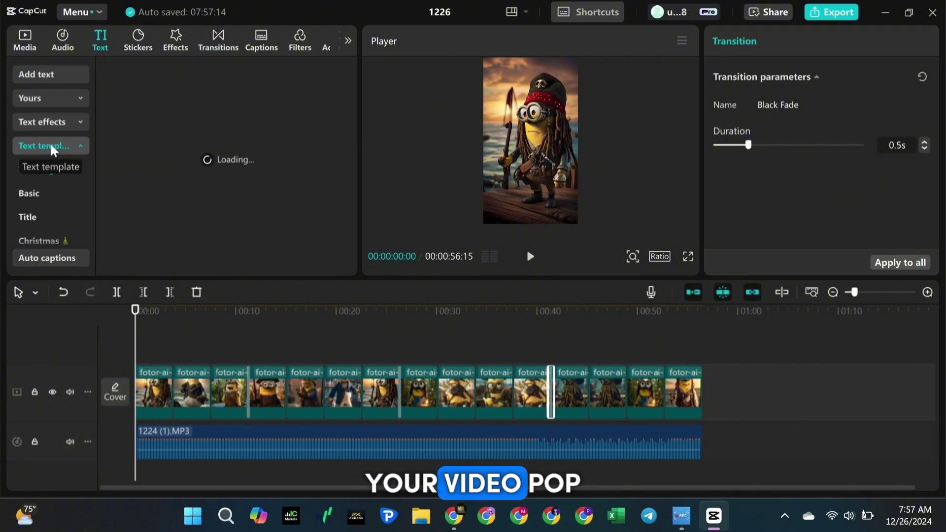
{"action": "scroll", "coordinate": [64, 204], "scroll_direction": "down", "scroll_amount": 2}
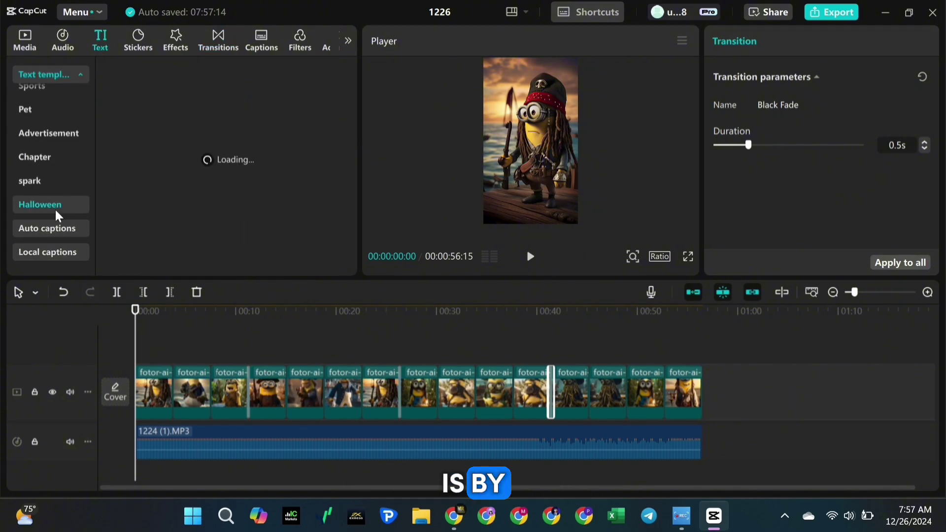
{"action": "scroll", "coordinate": [141, 192], "scroll_direction": "down", "scroll_amount": 3}
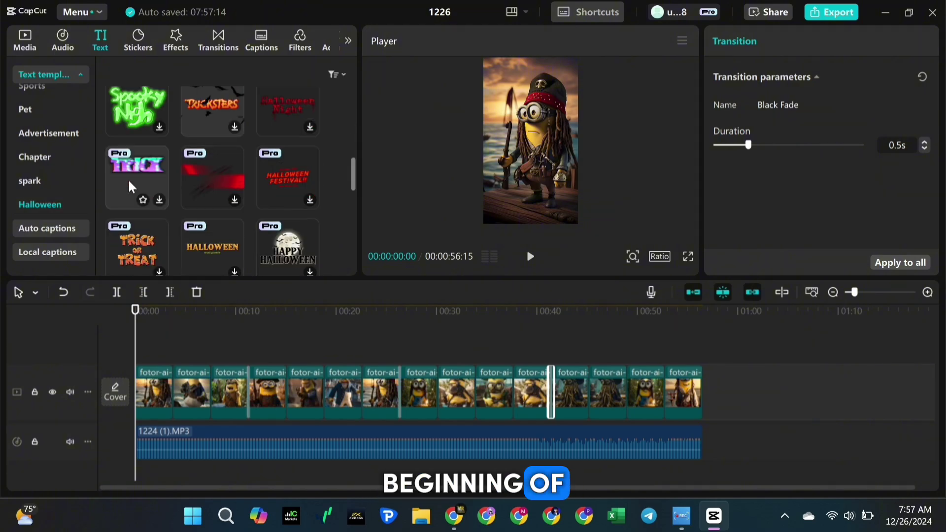
{"action": "scroll", "coordinate": [141, 222], "scroll_direction": "down", "scroll_amount": 4}
{"action": "scroll", "coordinate": [142, 187], "scroll_direction": "up", "scroll_amount": 2}
{"action": "left_click", "coordinate": [143, 185]}
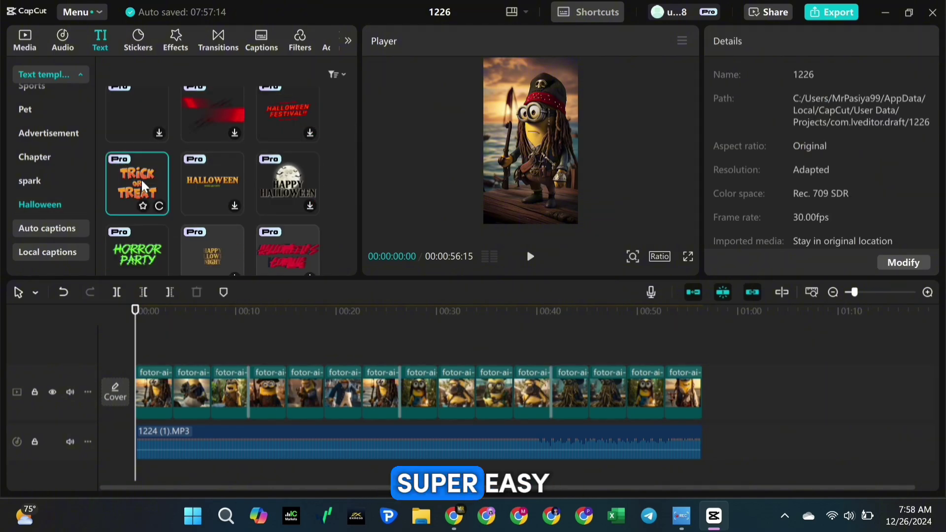
{"action": "left_click", "coordinate": [160, 206]}
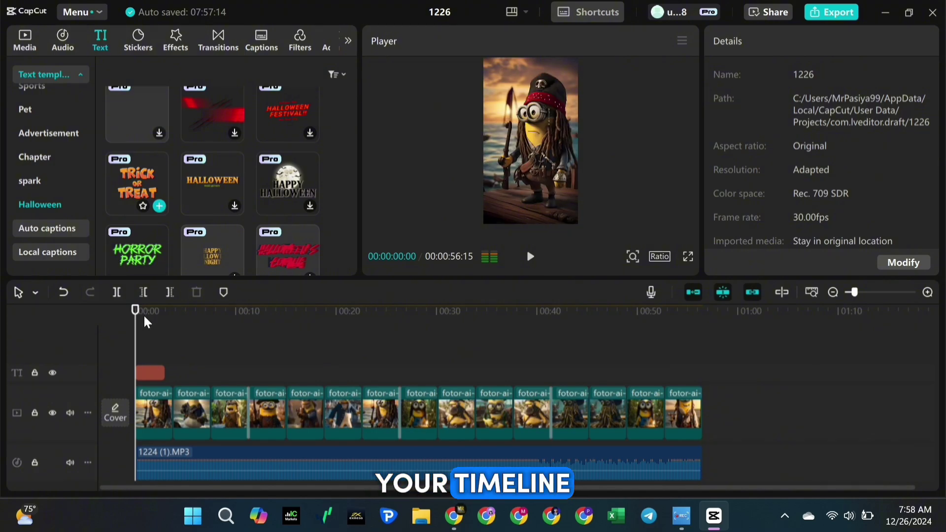
Change the title text to 'The Pirates of the Carribean' and scale it to 73%.
{"action": "left_click", "coordinate": [150, 373]}
{"action": "double_click", "coordinate": [725, 134]}
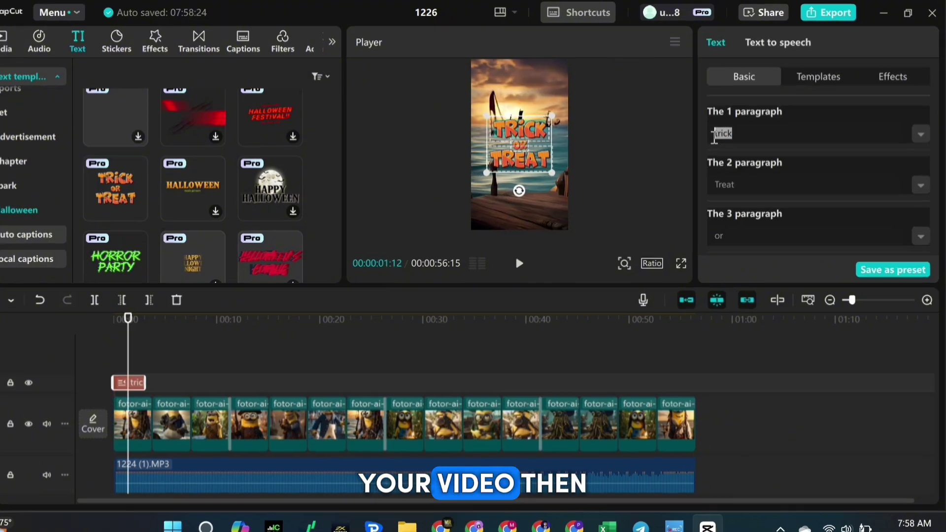
{"action": "type", "text": "The Pirates"}
{"action": "double_click", "coordinate": [705, 193]}
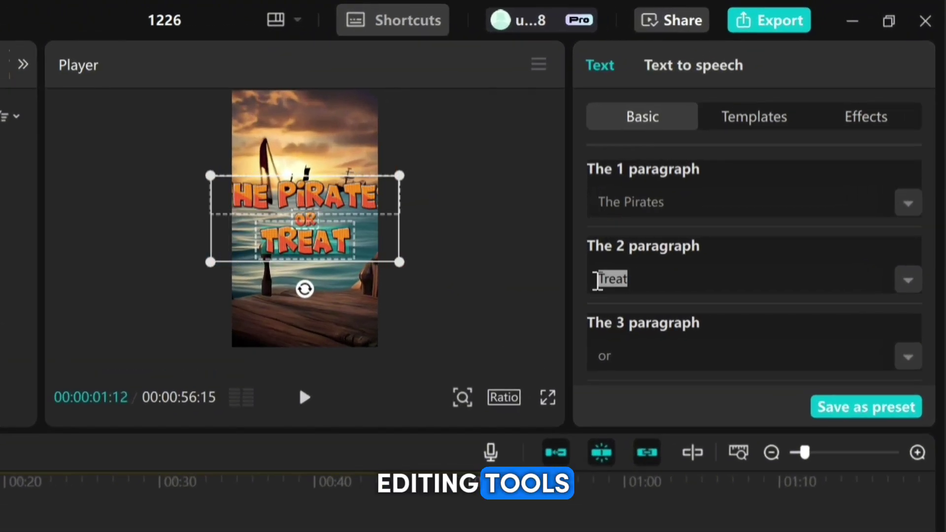
{"action": "left_click", "coordinate": [615, 351]}
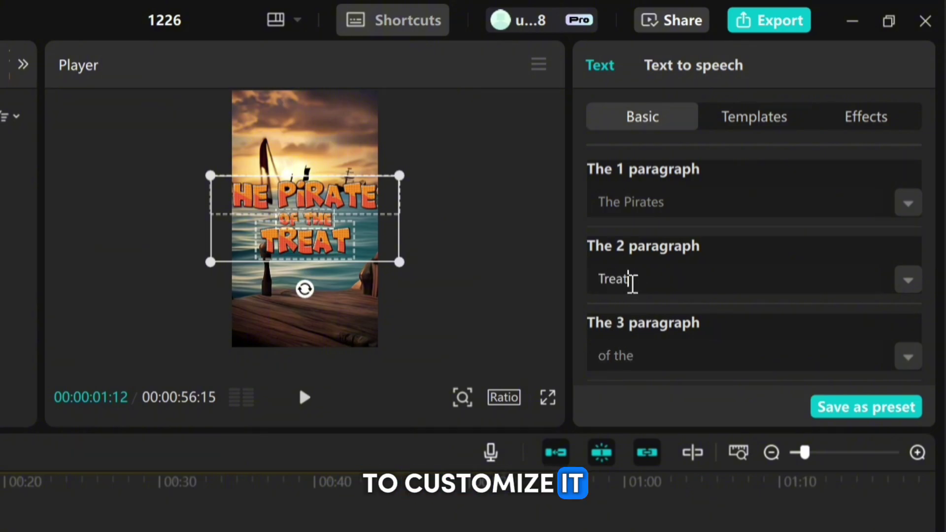
{"action": "double_click", "coordinate": [629, 277]}
{"action": "type", "text": "Carribean"}
{"action": "scroll", "coordinate": [698, 321], "scroll_direction": "down", "scroll_amount": 4}
{"action": "left_click_drag", "start_coordinate": [627, 279], "coordinate": [617, 280]}
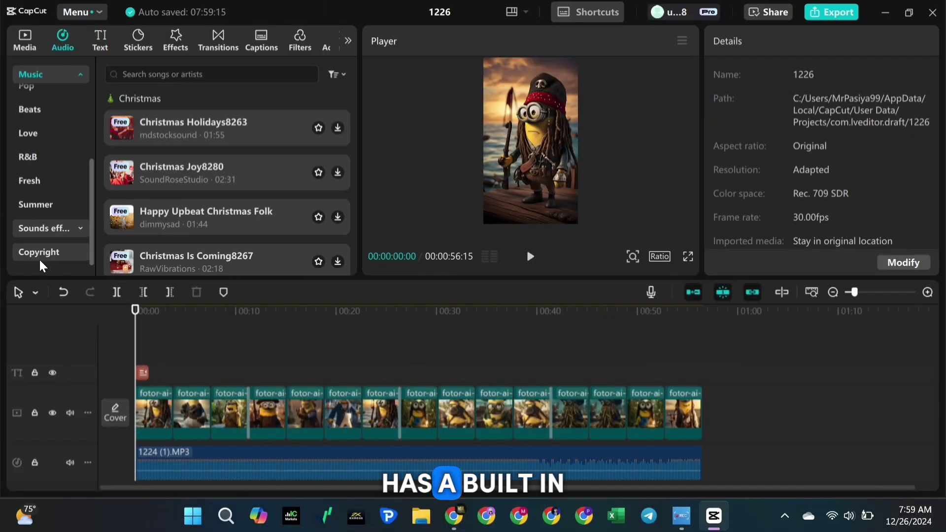
Search sound effects for 'beach sound' and add the gentle wave sound to the timeline.
{"action": "left_click", "coordinate": [44, 258]}
{"action": "left_click", "coordinate": [162, 74]}
{"action": "type", "text": "beach sound"}
{"action": "key", "text": "Return"}
{"action": "left_click", "coordinate": [182, 120]}
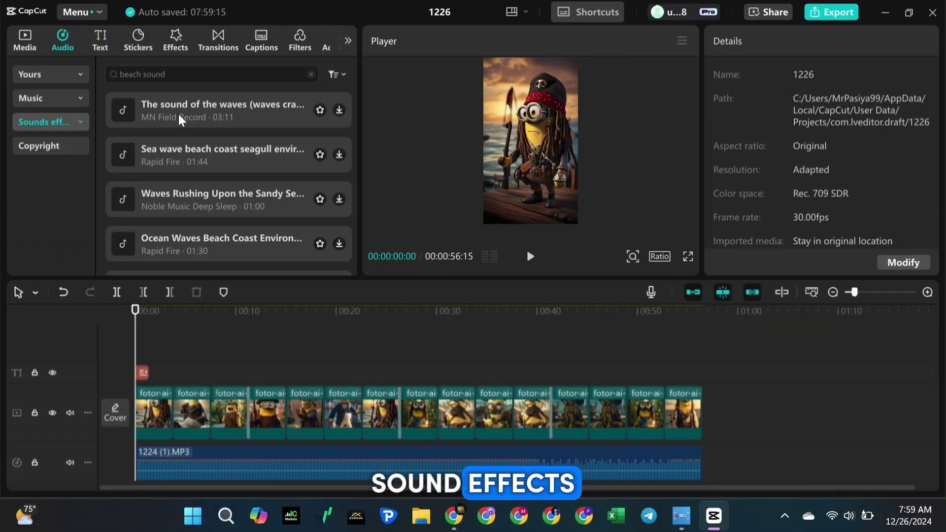
{"action": "left_click", "coordinate": [208, 200]}
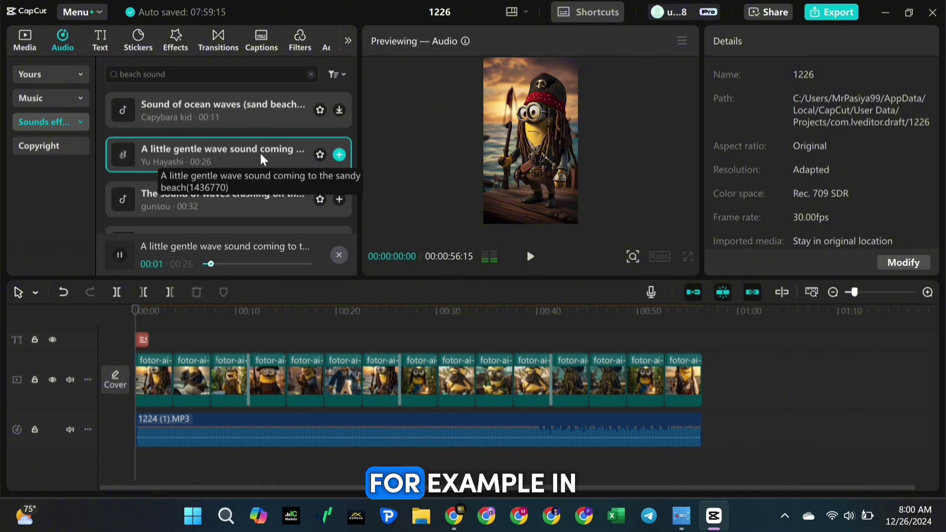
{"action": "left_click", "coordinate": [339, 155]}
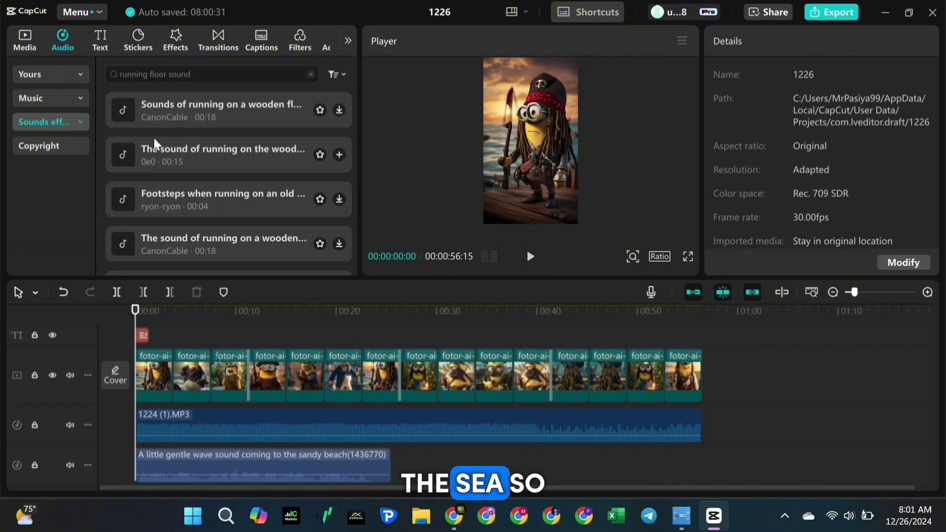
Add running footsteps and Wave Sound effects, trimming both clips short.
{"action": "left_click", "coordinate": [169, 158]}
{"action": "left_click", "coordinate": [527, 263]}
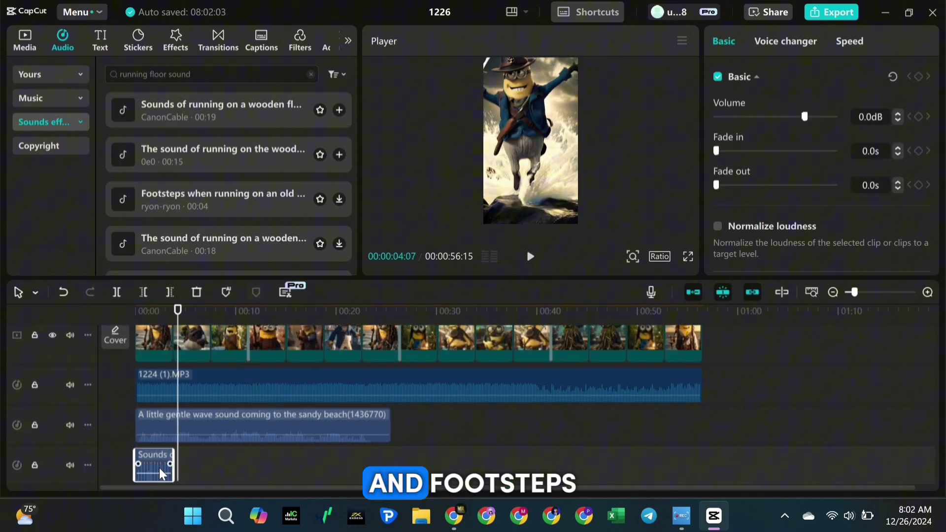
{"action": "left_click", "coordinate": [529, 255]}
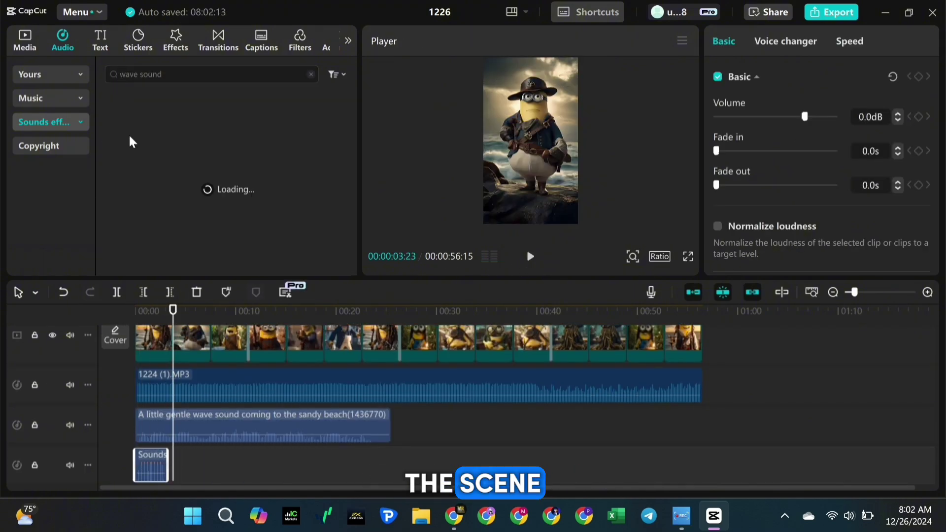
{"action": "left_click", "coordinate": [158, 118]}
{"action": "left_click", "coordinate": [339, 110]}
{"action": "left_click_drag", "start_coordinate": [777, 464], "coordinate": [249, 464]}
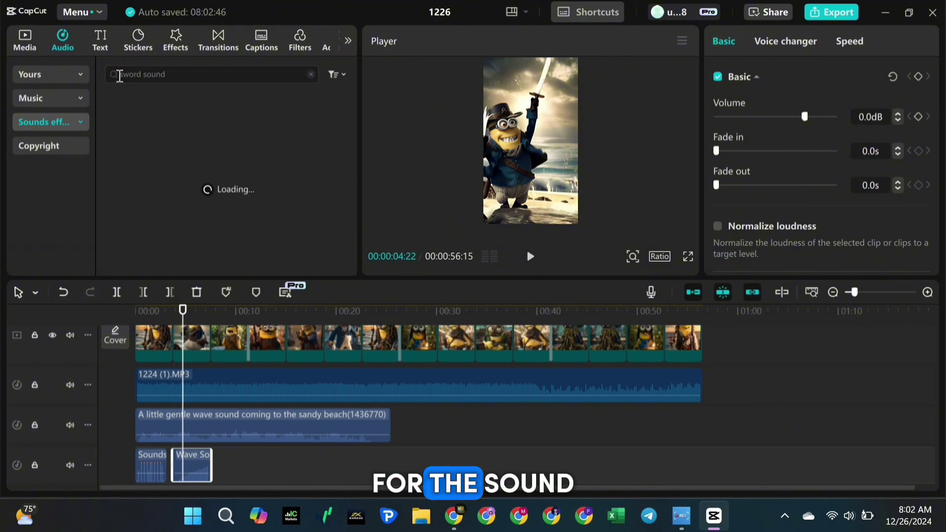
Add a sword sound effect at the playhead and browse other results.
{"action": "left_click", "coordinate": [172, 122]}
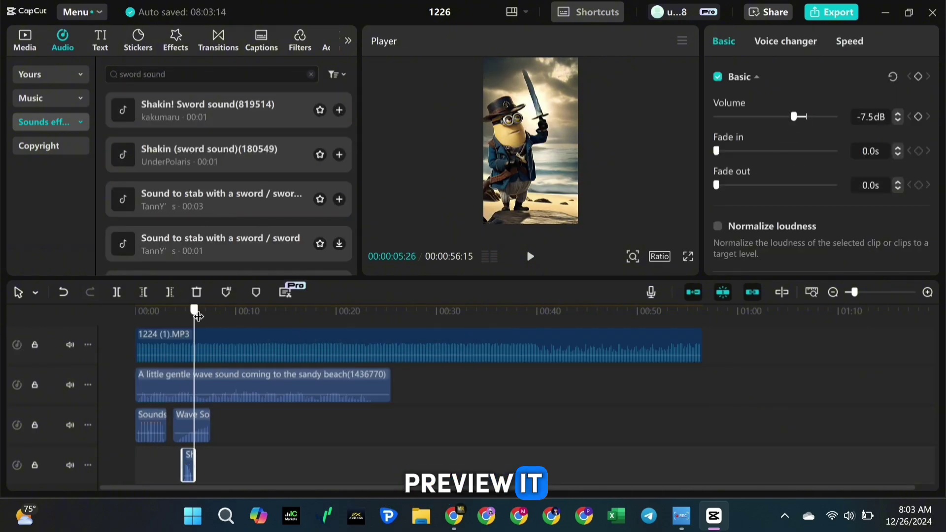
{"action": "left_click", "coordinate": [339, 155]}
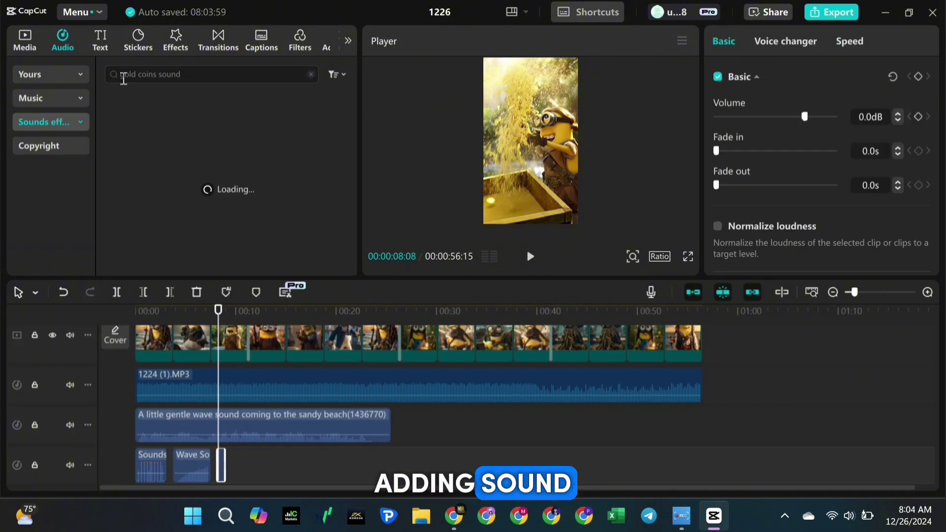
{"action": "left_click", "coordinate": [211, 109]}
{"action": "scroll", "coordinate": [211, 148], "scroll_direction": "down", "scroll_amount": 6}
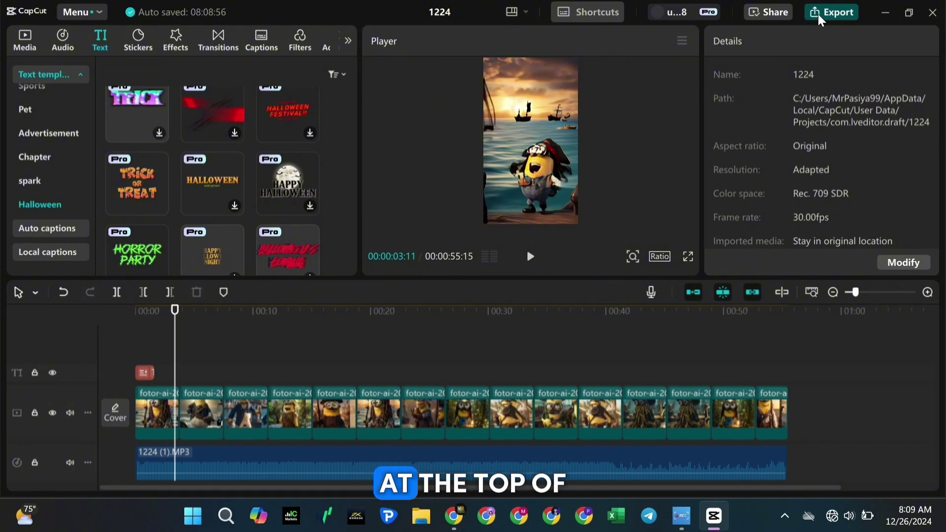
Open CapCut's export settings and raise the frame rate from 30fps to 60fps.
{"action": "left_click", "coordinate": [820, 16]}
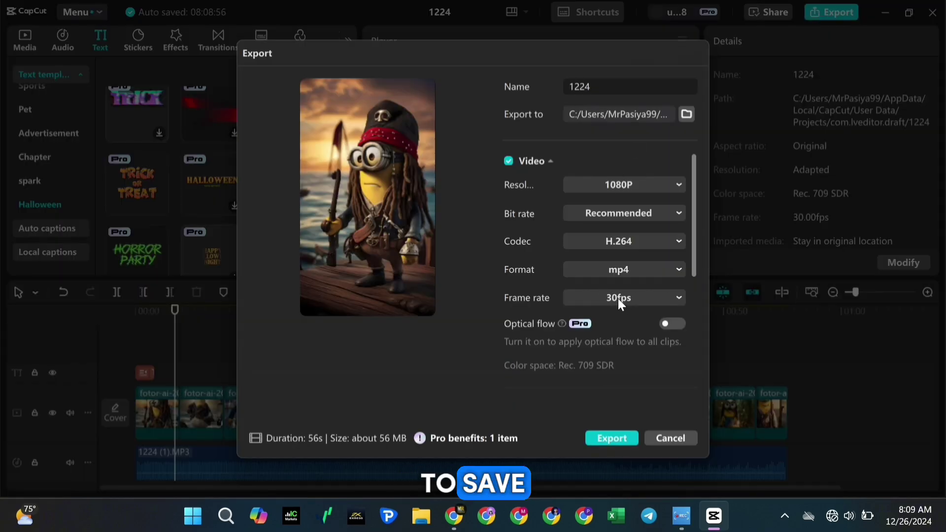
{"action": "left_click", "coordinate": [618, 297]}
{"action": "left_click", "coordinate": [601, 438]}
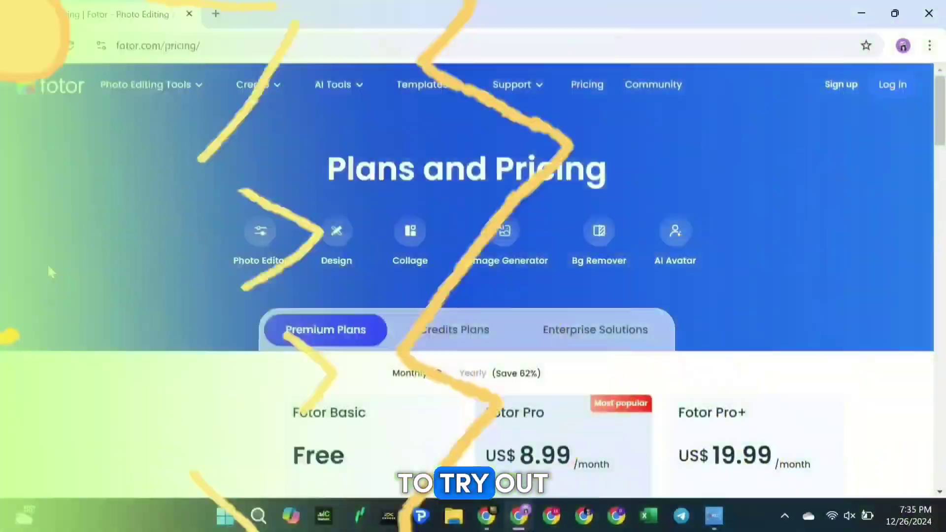
Check the Fotor Pro monthly price, then switch to yearly billing showing Pro US$3.33 and Pro+ US$7.49.
{"action": "scroll", "coordinate": [48, 266], "scroll_direction": "down", "scroll_amount": 5}
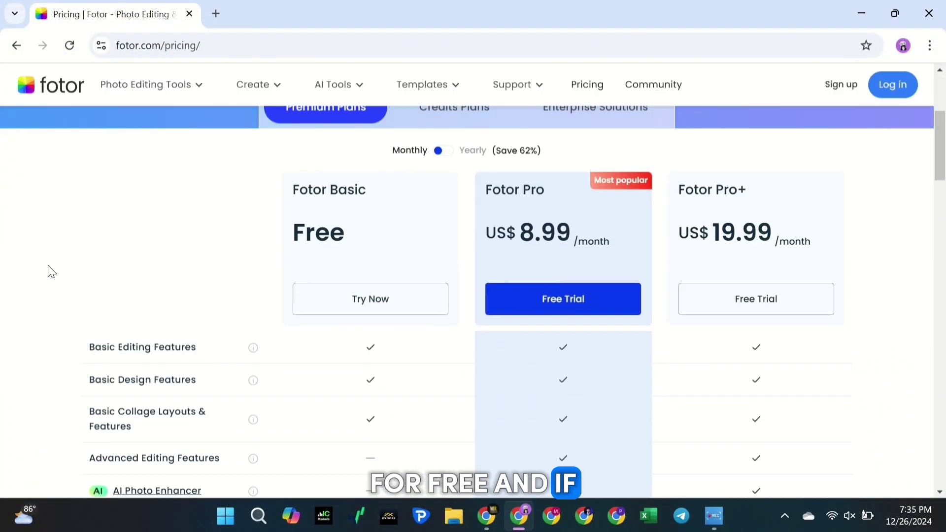
{"action": "left_click_drag", "start_coordinate": [565, 232], "coordinate": [581, 230]}
{"action": "left_click", "coordinate": [545, 225]}
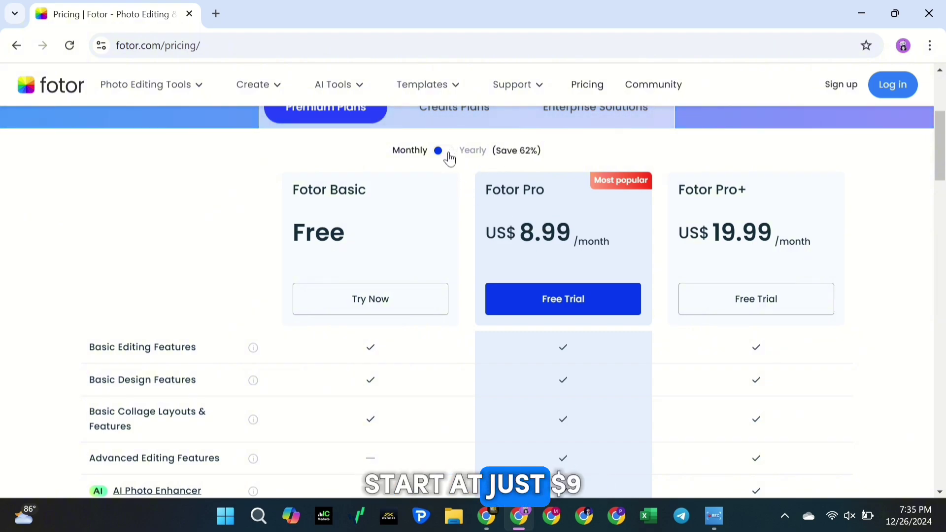
{"action": "left_click", "coordinate": [612, 239]}
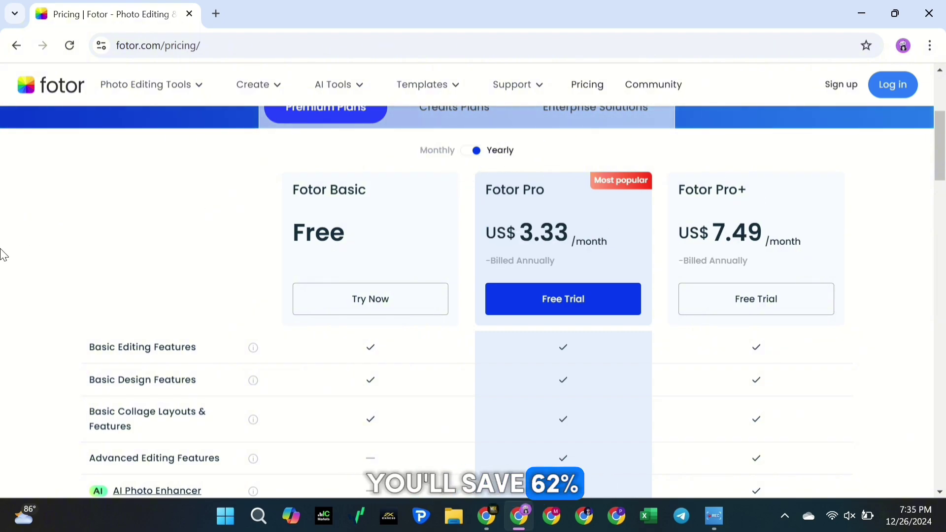
{"action": "scroll", "coordinate": [2, 254], "scroll_direction": "up", "scroll_amount": 5}
{"action": "scroll", "coordinate": [2, 255], "scroll_direction": "down", "scroll_amount": 12}
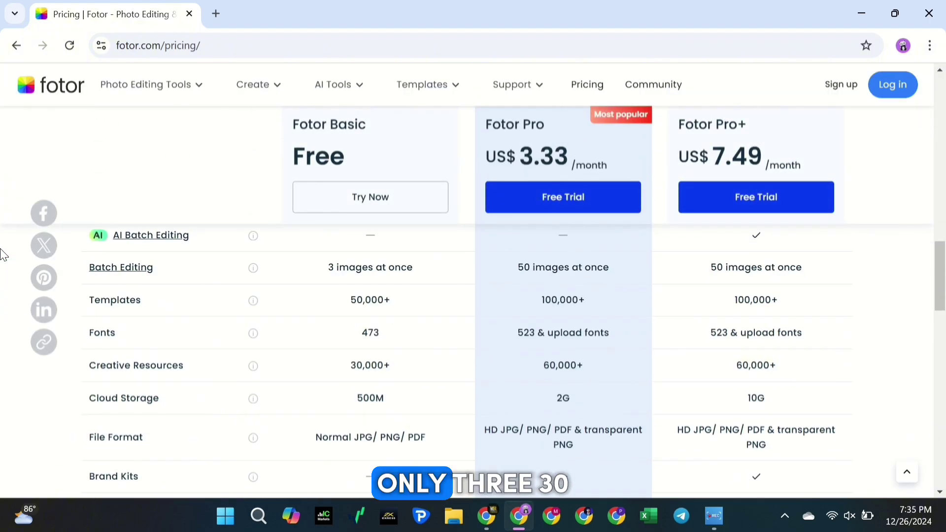